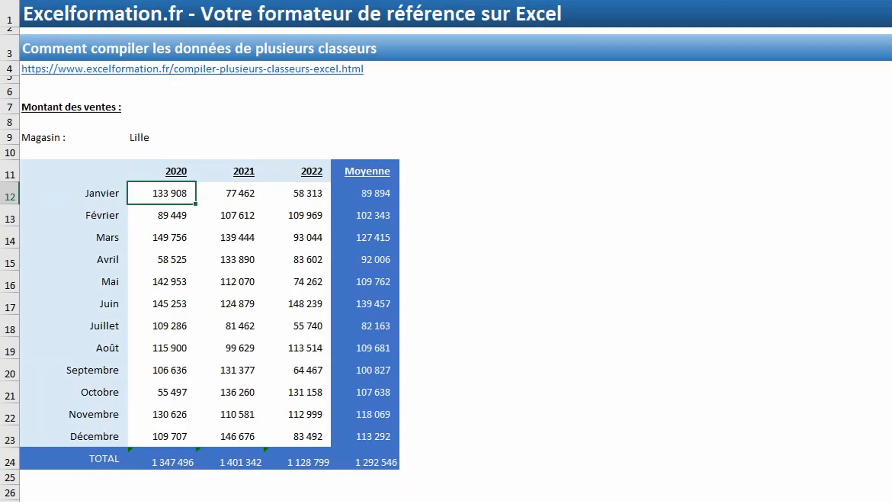
Step: Review the monthly sales tables in the Lille, Paris and Lyon workbooks, ending on the empty Paris + Lyon + Lille summary workbook
key(alt+Tab)
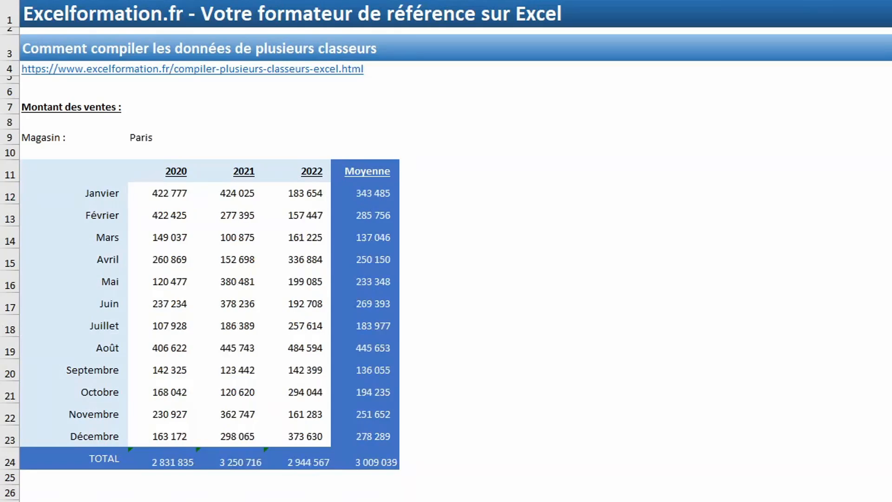
key(ctrl+Tab)
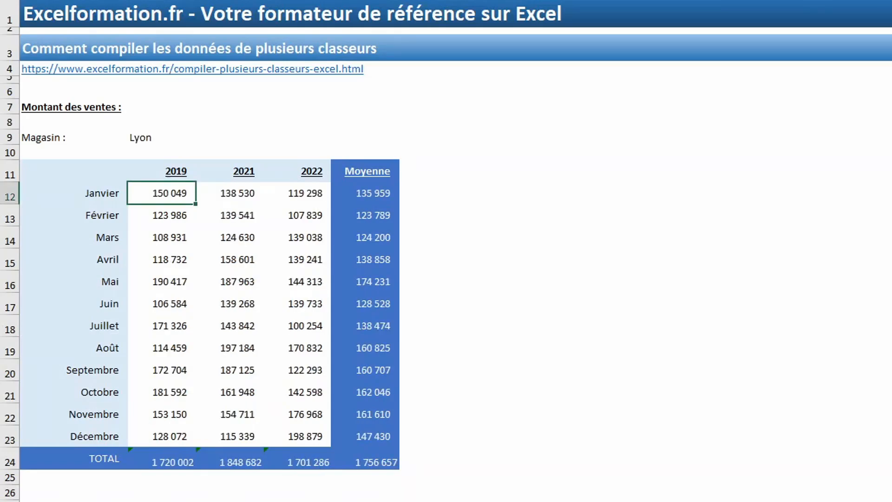
key(ctrl+Tab)
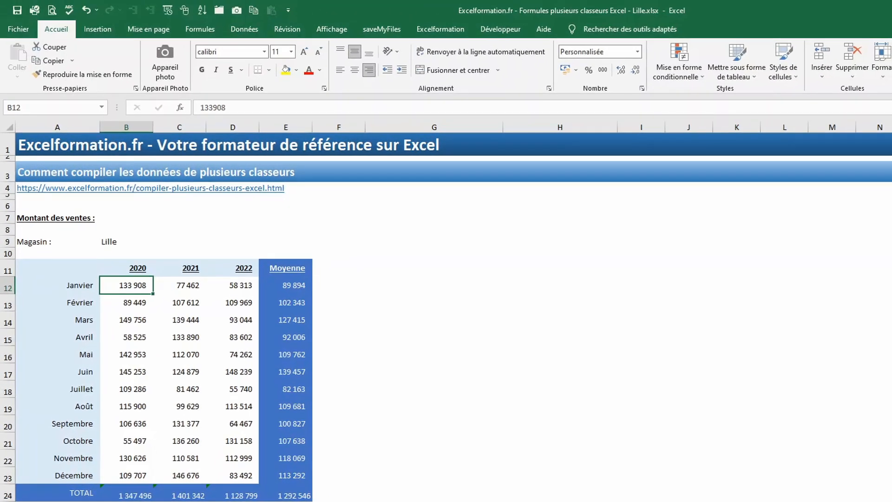
key(alt+Tab)
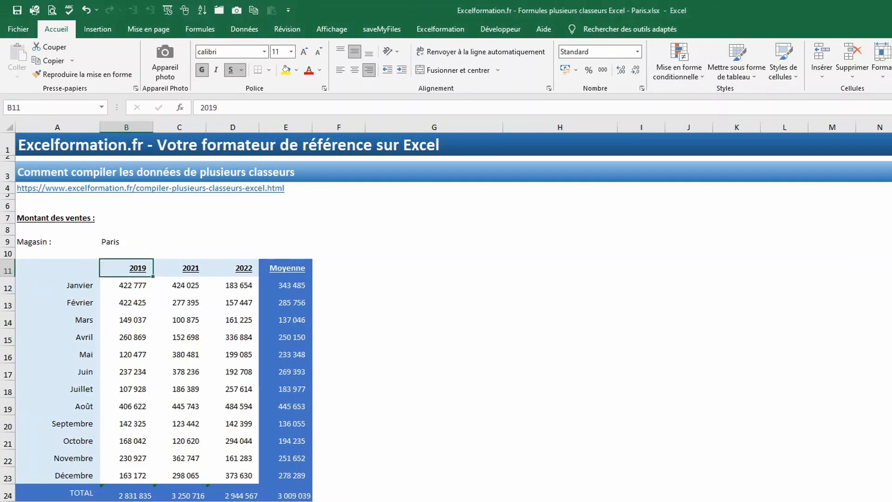
key(alt+Tab)
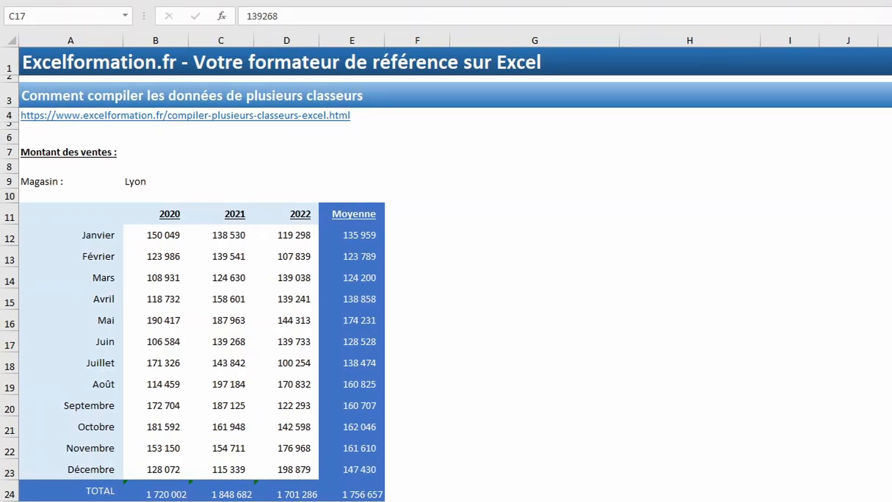
key(alt+Tab)
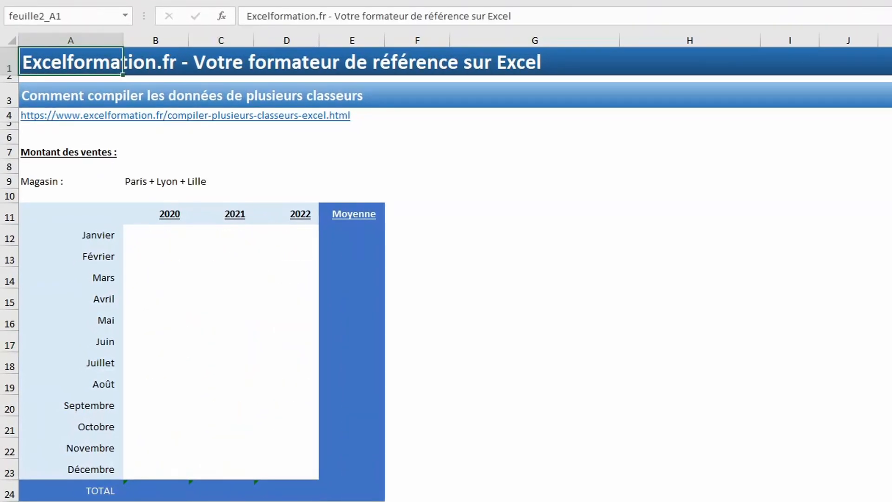
Step: Enter a formula in summary cell B12 that adds cell B12 of the Lille, Paris and Lyon workbooks
click(145, 237)
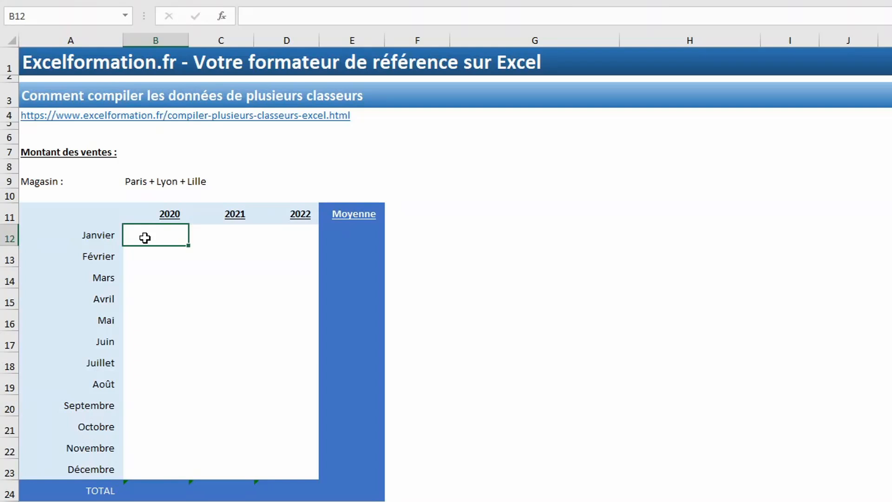
text(=)
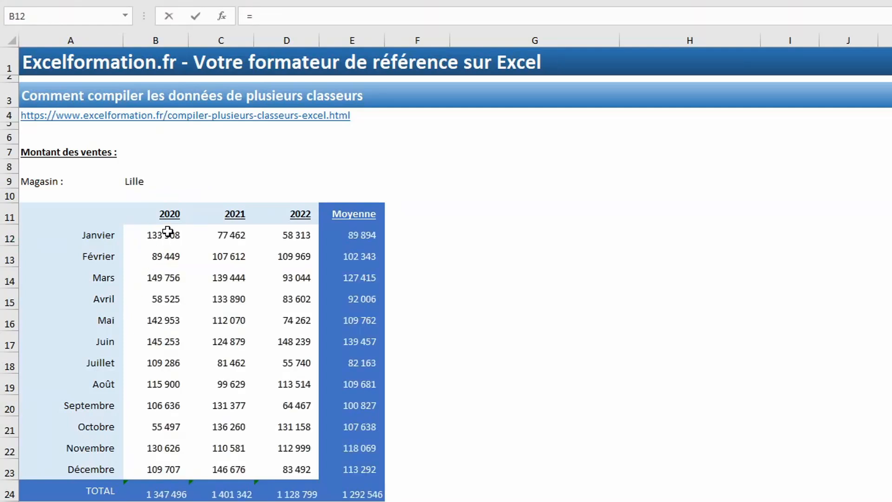
click(167, 231)
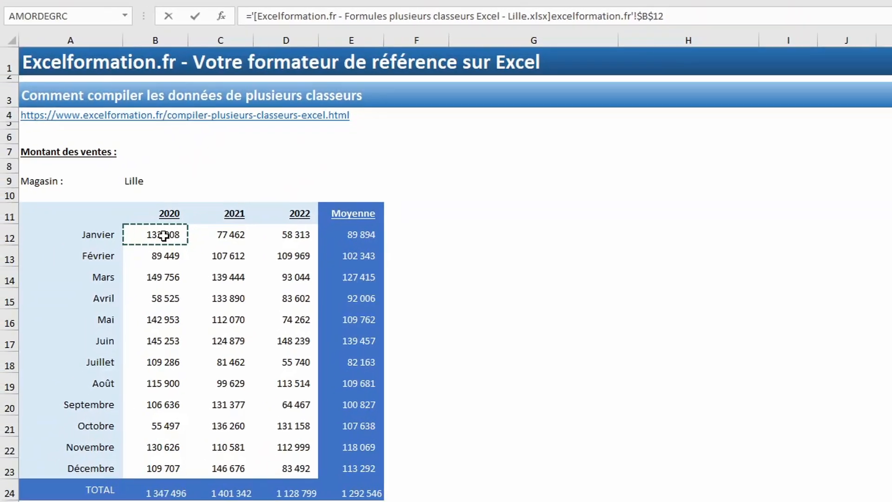
text(+)
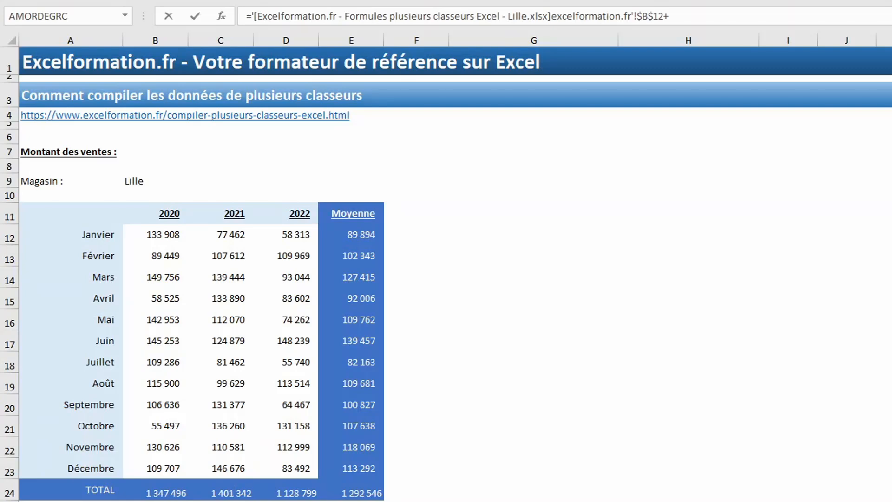
key(ctrl+Tab)
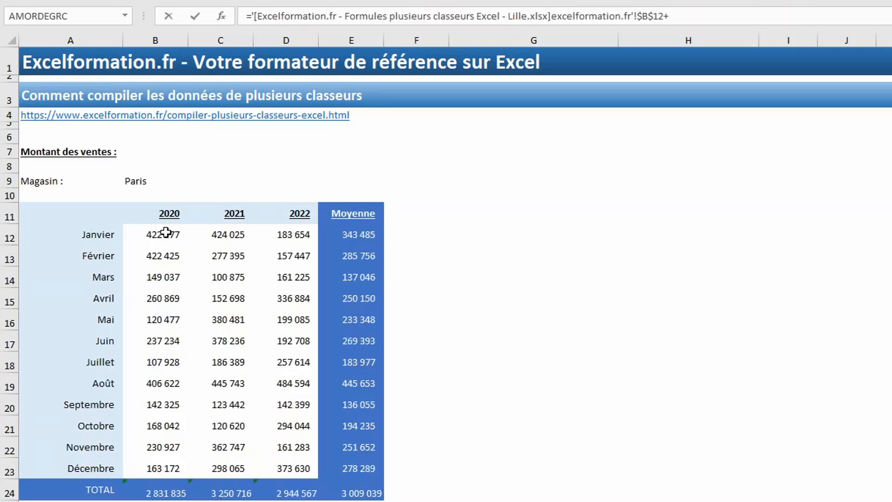
click(163, 235)
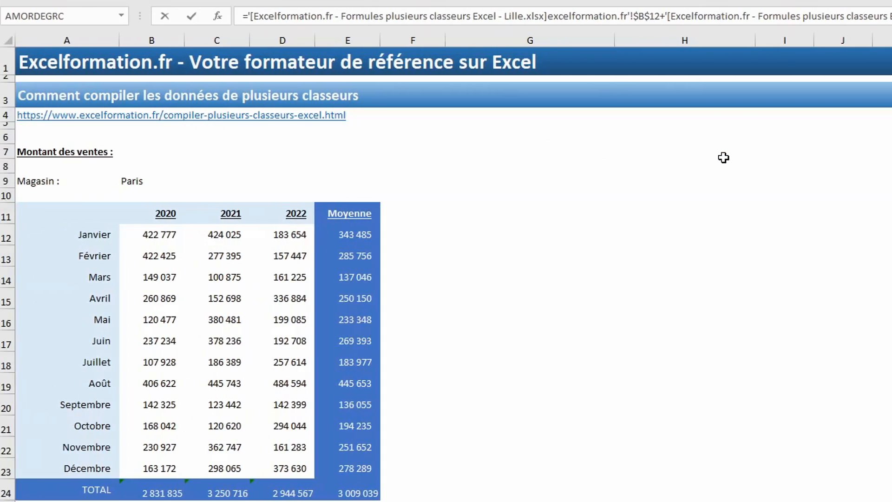
key(ctrl+Tab)
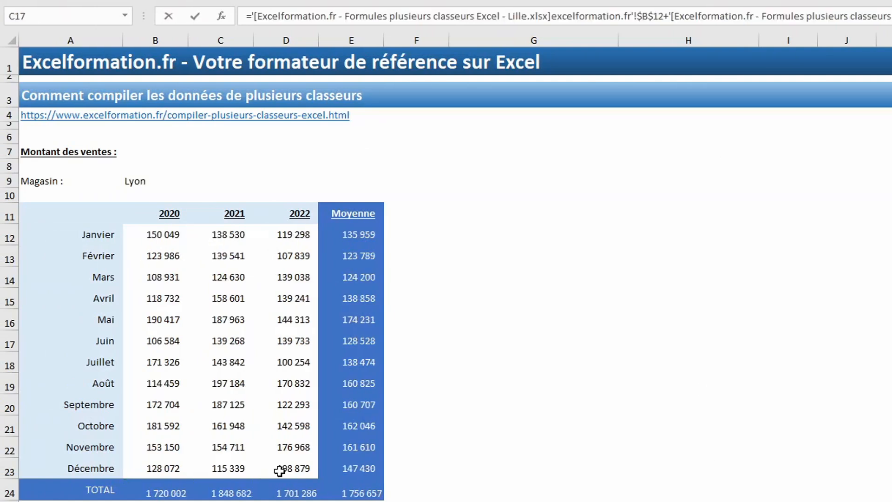
click(145, 235)
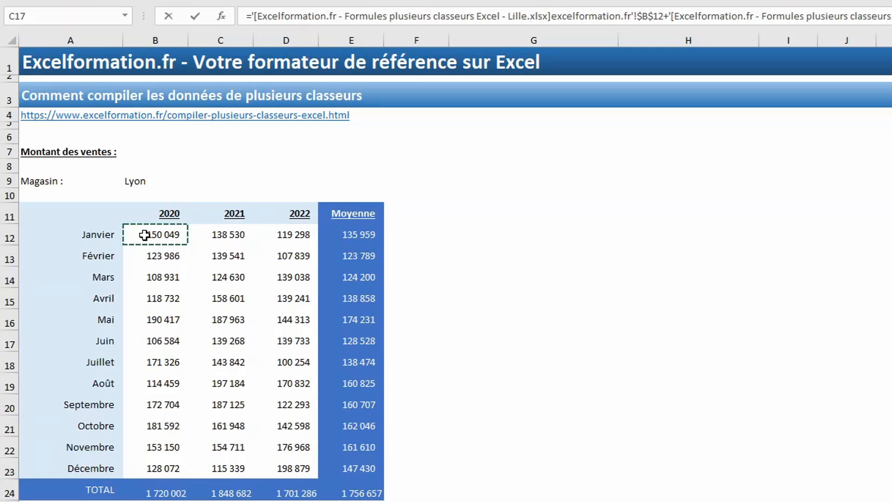
key(Return)
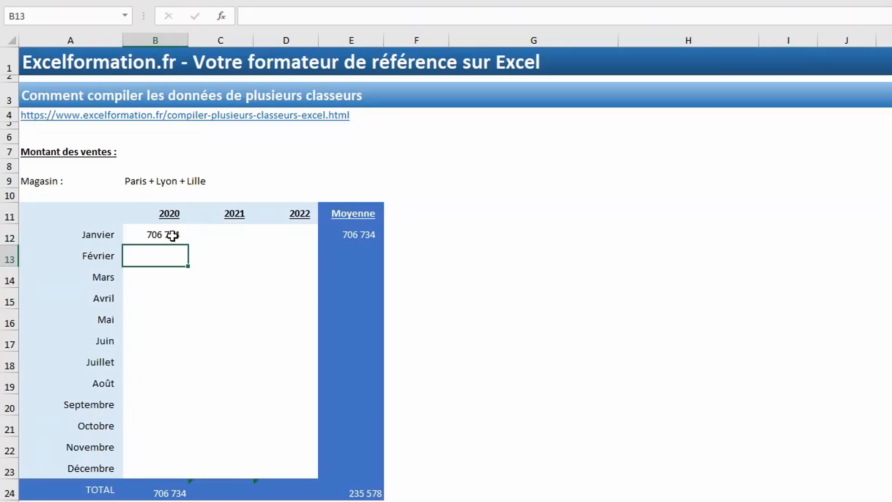
Step: Try filling the January 2020 formula down through December in B12:B23, and undo the fill
click(172, 236)
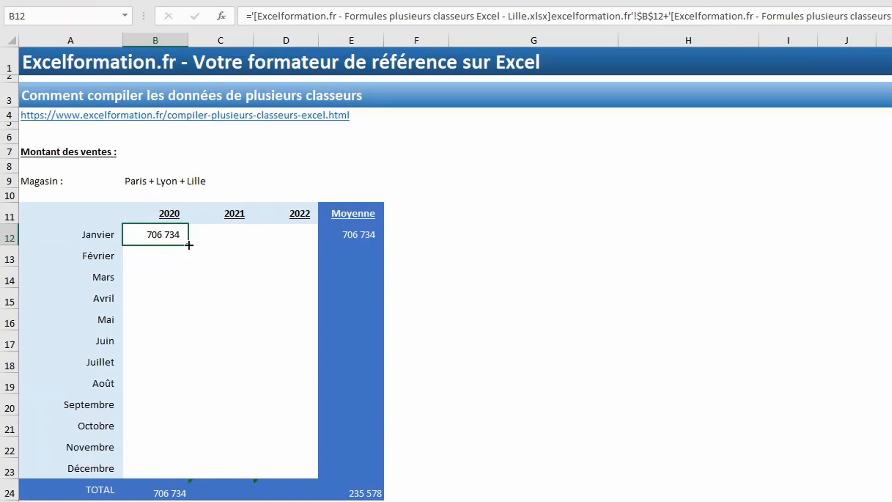
drag(189, 245, 189, 471)
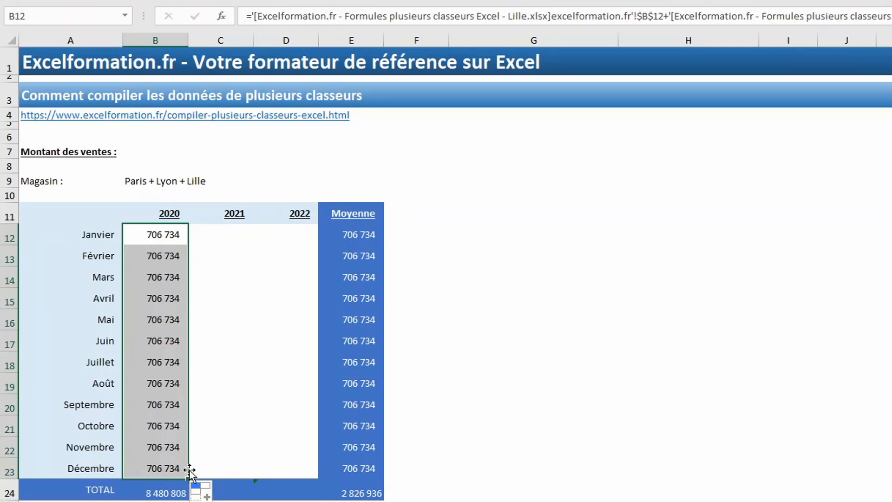
key(ctrl+z)
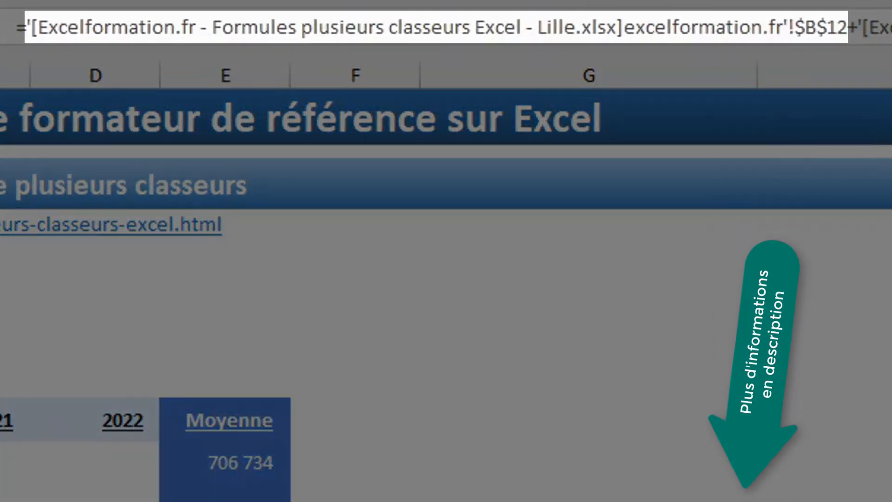
Step: Expand the formula bar and try making the Paris workbook's $B$12 reference relative, cancelling the edit
key(ctrl+shift+u)
drag(446, 279, 446, 74)
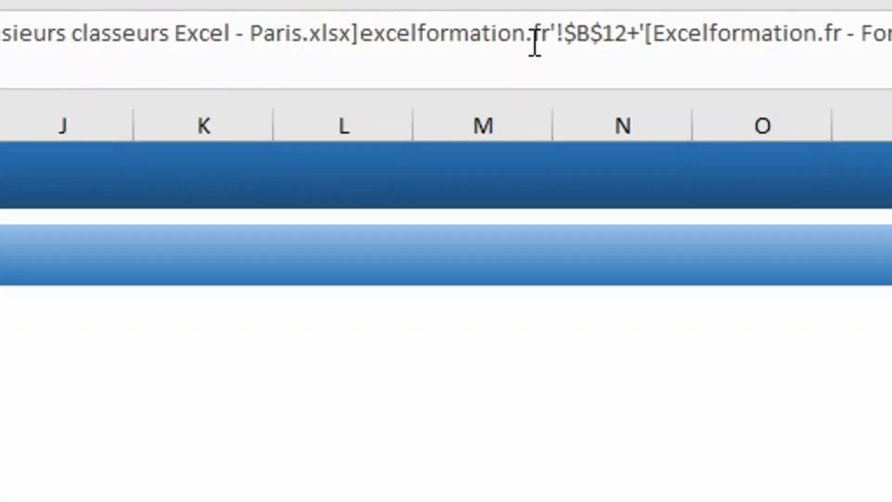
click(606, 41)
key(F4)
key(F4)
key(F4)
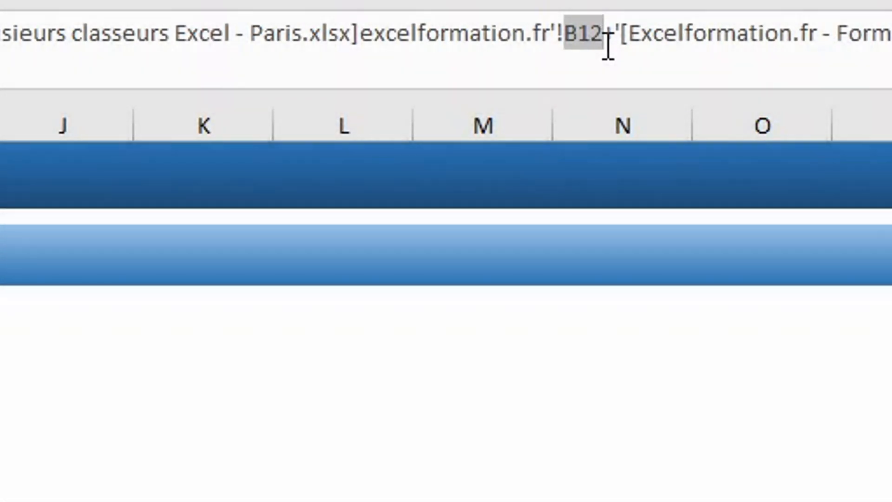
key(Escape)
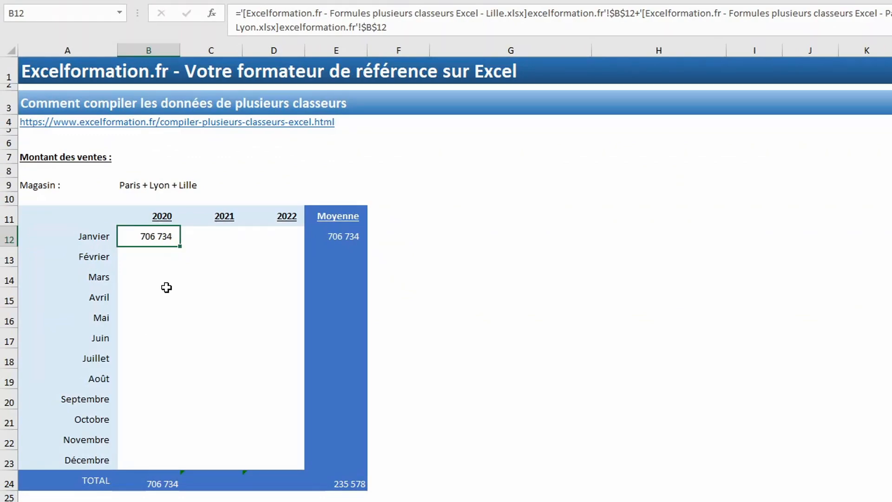
Step: Replace every $ with nothing in B12's formula so that all its external references are relative
key(ctrl+h)
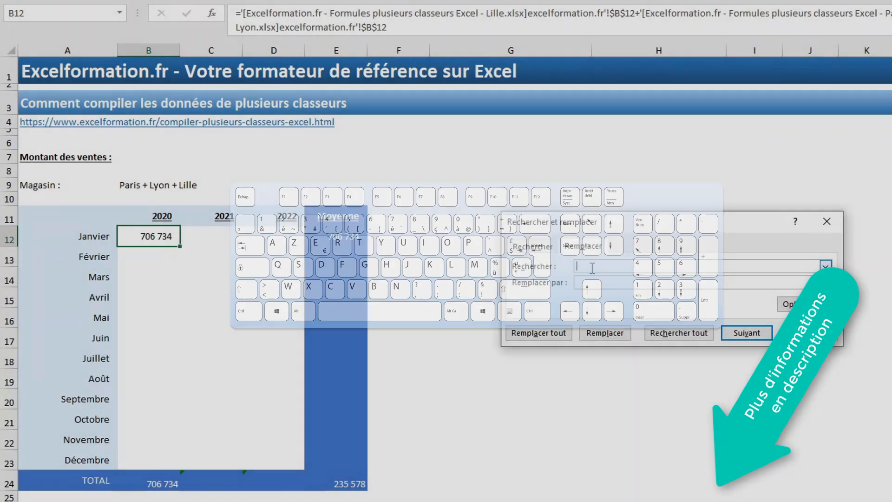
text($)
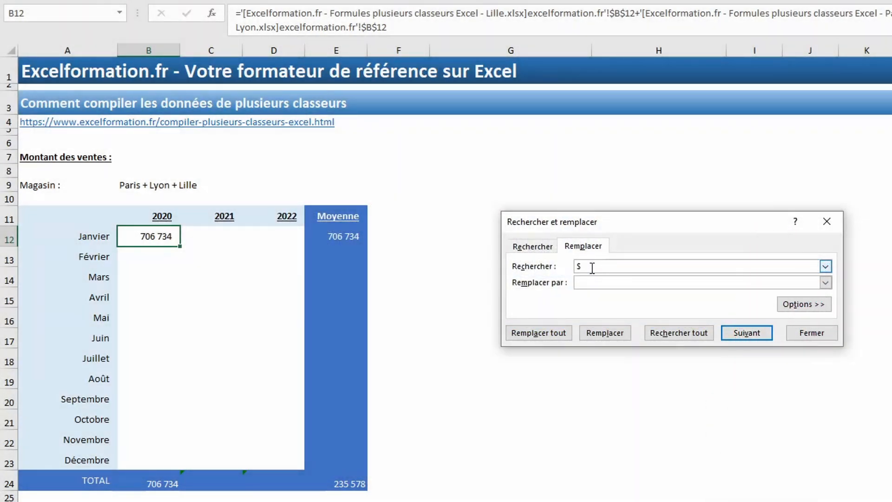
click(592, 283)
click(547, 332)
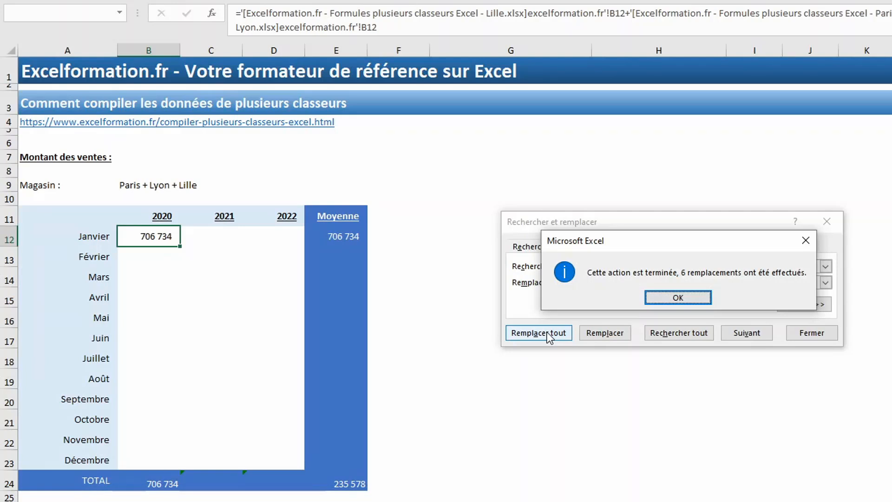
click(685, 298)
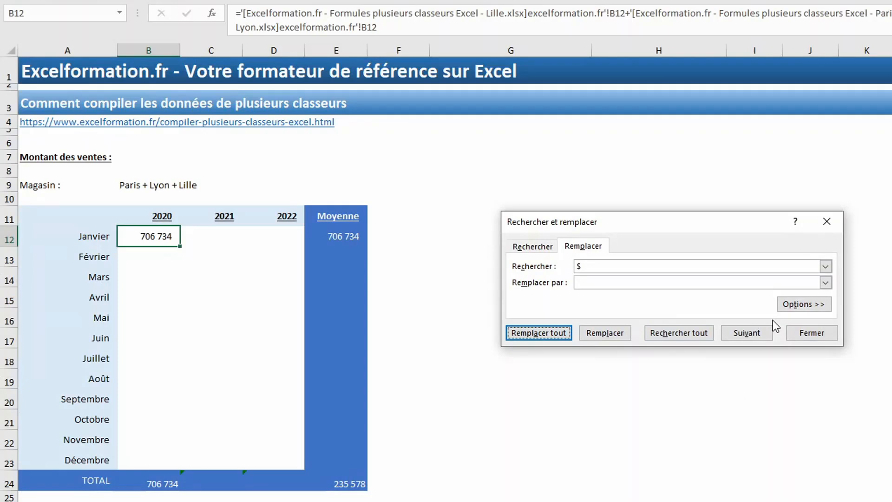
click(799, 333)
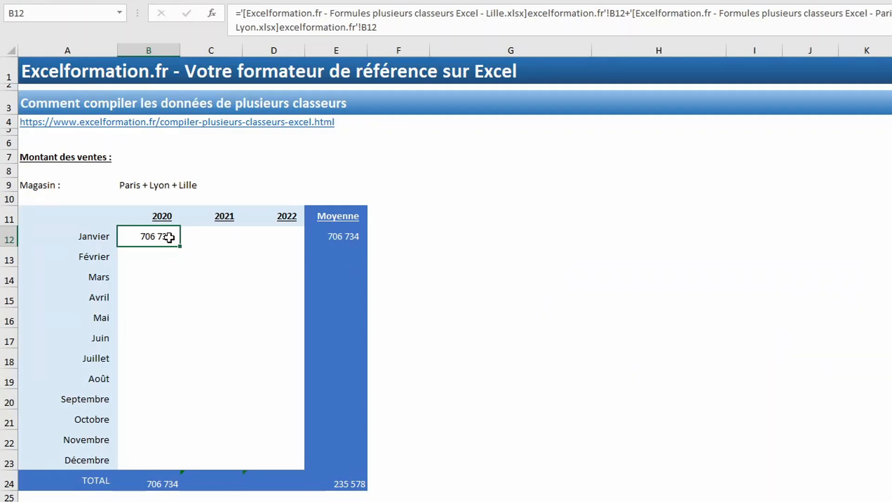
Step: Fill the B12 formula down to December and across the 2021 and 2022 columns, covering B12:D23
drag(169, 238, 163, 458)
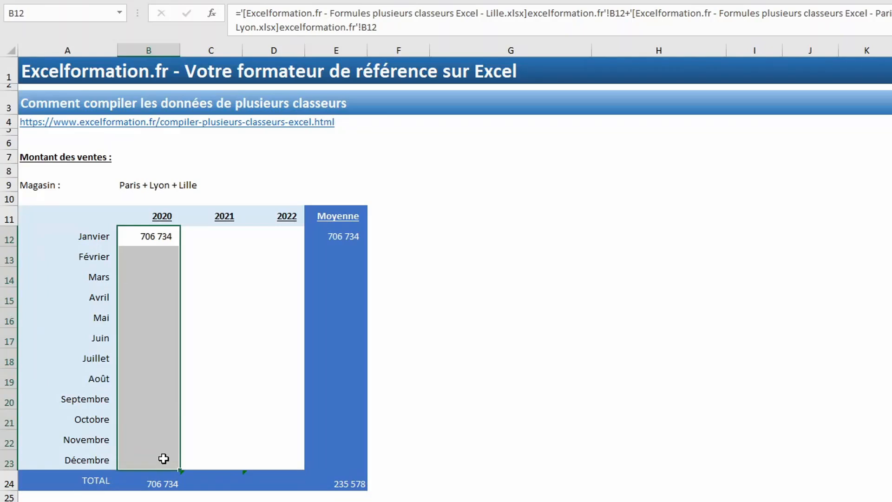
click(149, 241)
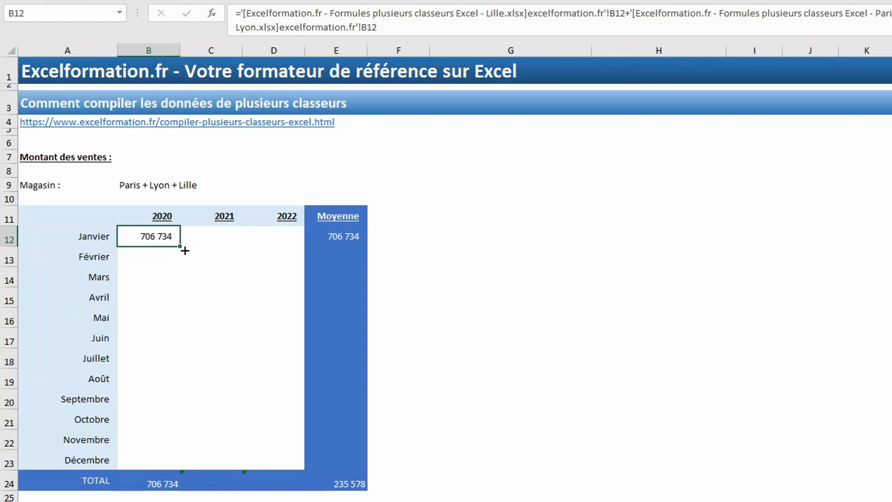
drag(180, 246, 166, 461)
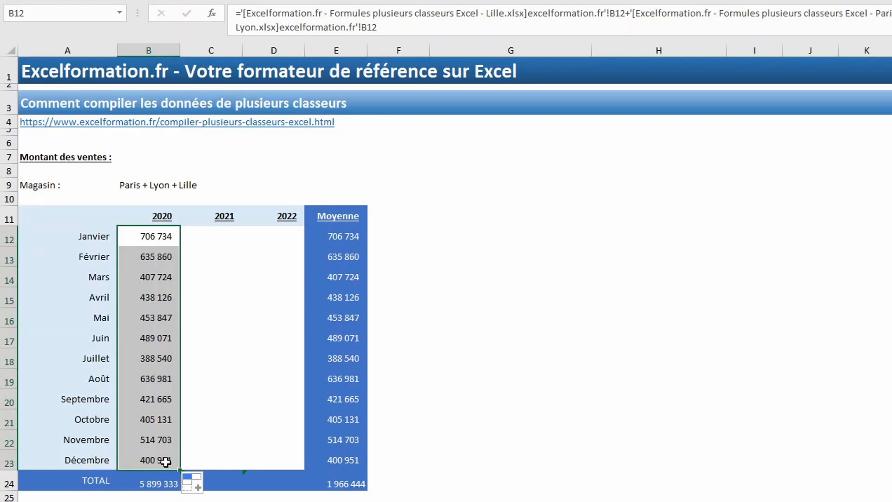
drag(178, 470, 296, 461)
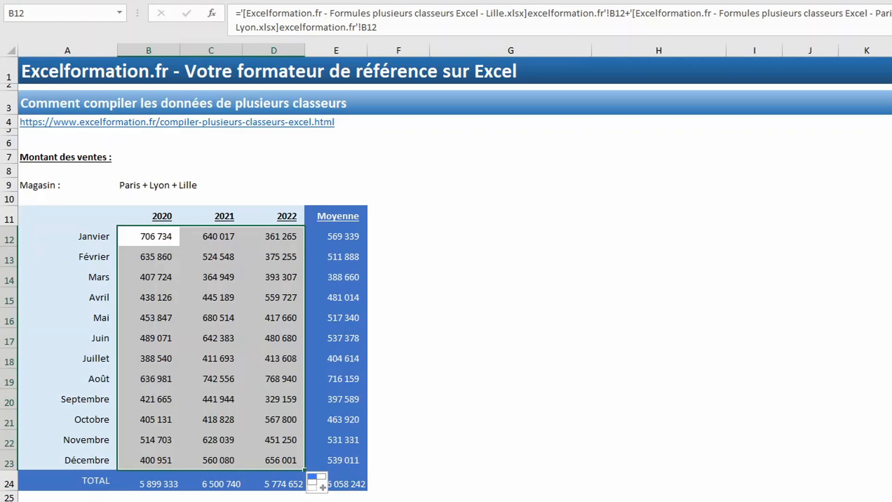
Step: Clear the formulas from the summary range B12:D23 and return to the start of the sheet
key(Delete)
key(ctrl+Home)
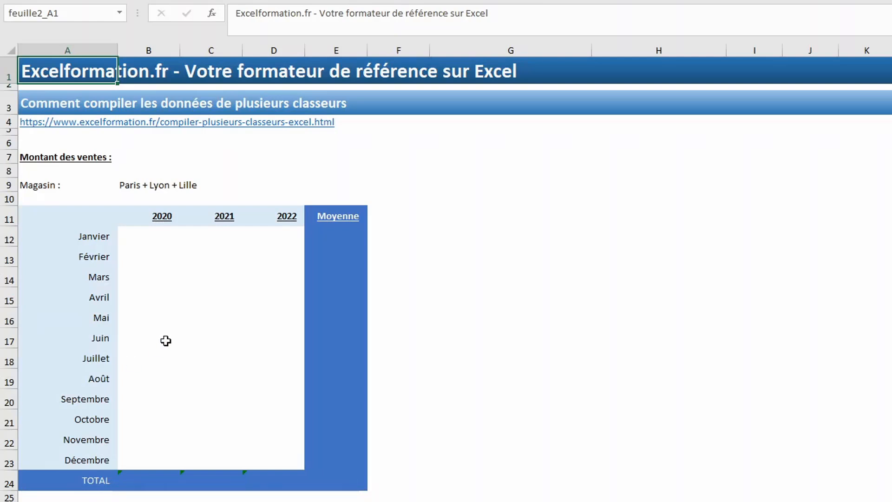
Step: Select the summary range B12:D23 and set up a data consolidation using the Somme function, ready for its first reference
drag(151, 235, 282, 459)
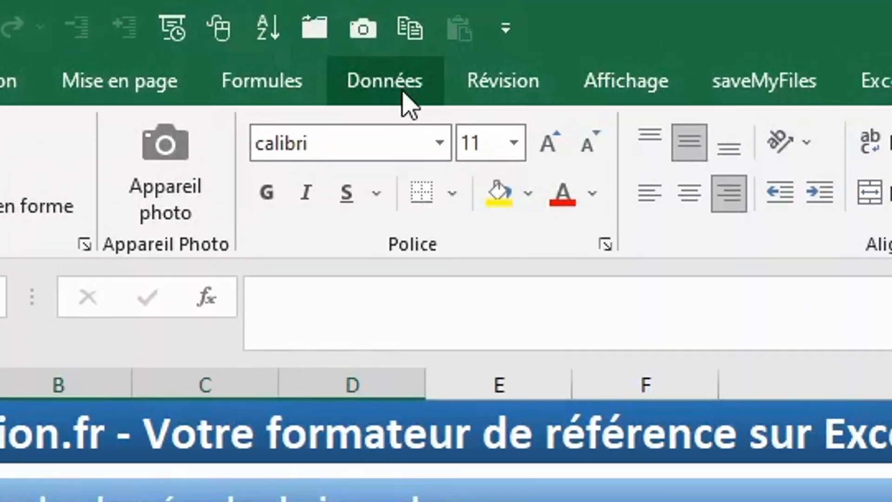
click(403, 93)
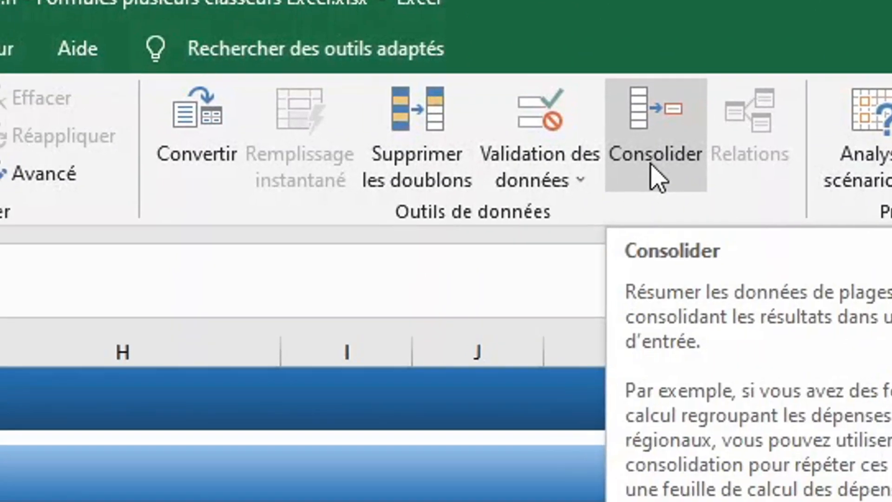
click(640, 207)
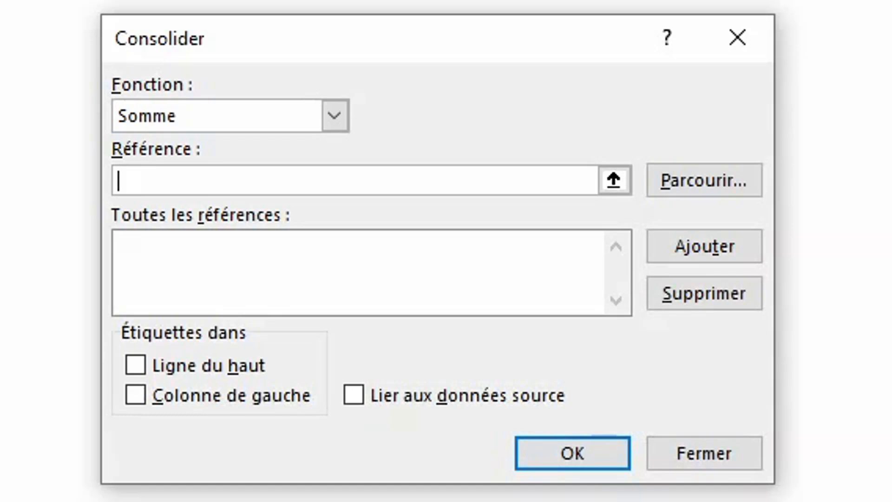
click(322, 120)
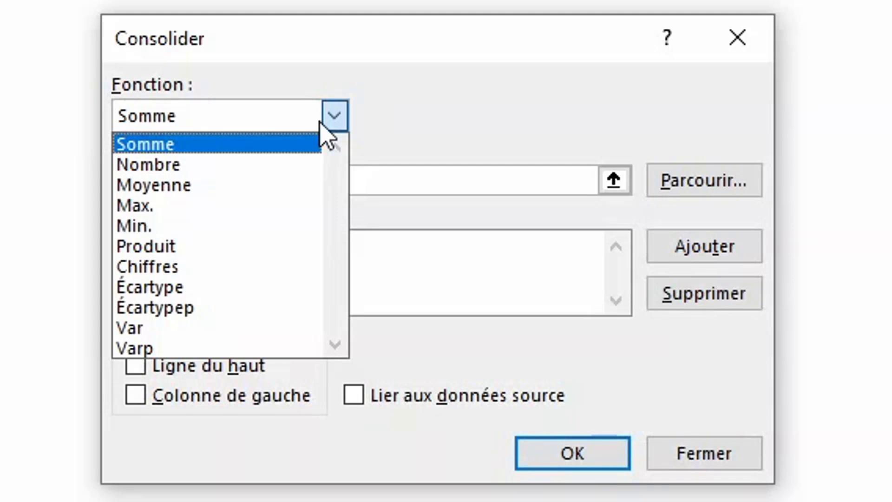
click(282, 144)
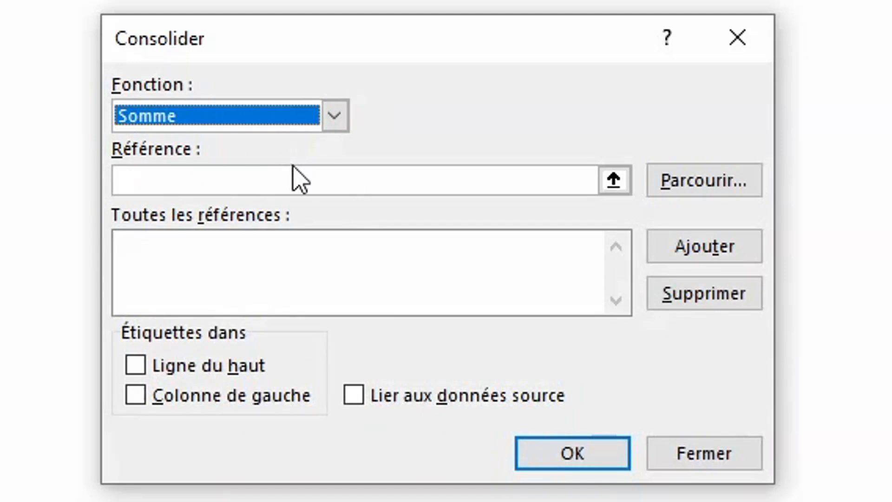
click(310, 186)
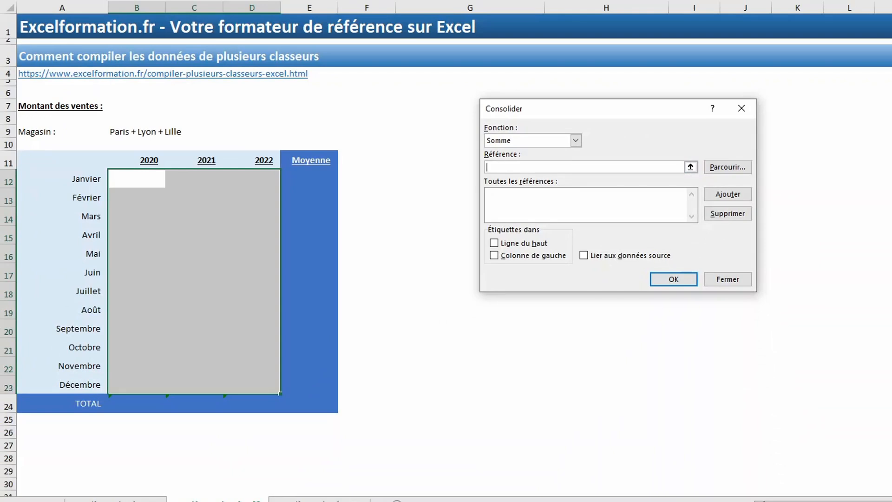
Step: Add the Lille workbook's range $B$12:$D$23 to the consolidation references
key(alt+Tab)
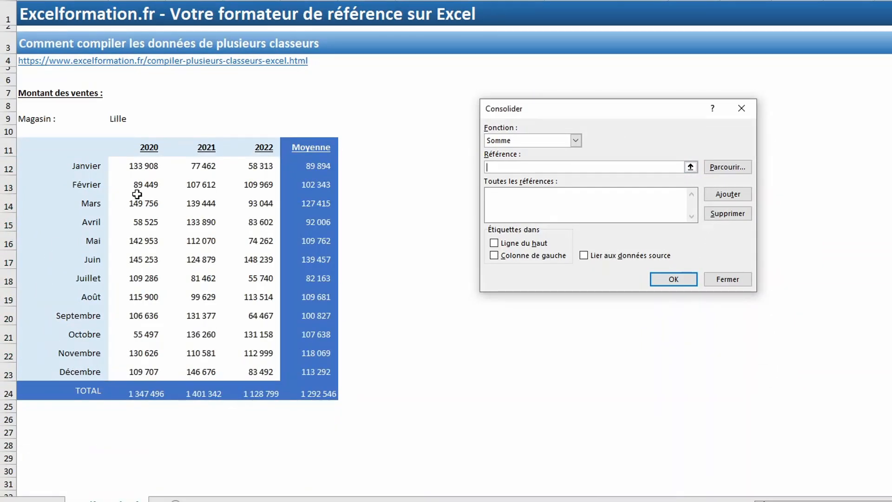
drag(138, 167, 248, 369)
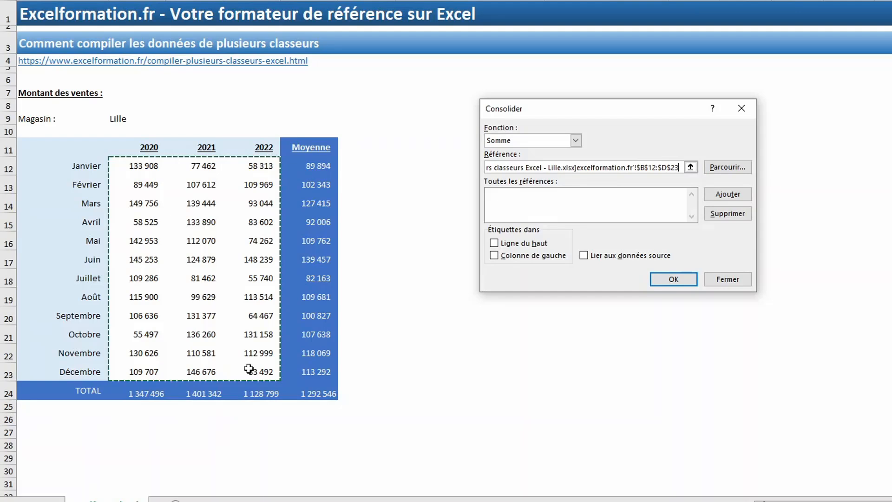
click(719, 195)
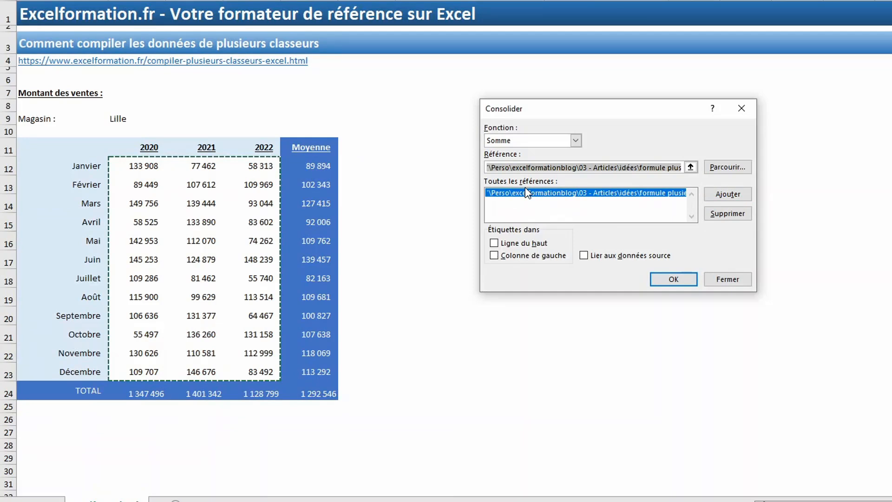
Step: Clear the current reference and add the Paris workbook's range $B$12:$D$23 to the consolidation references
key(Delete)
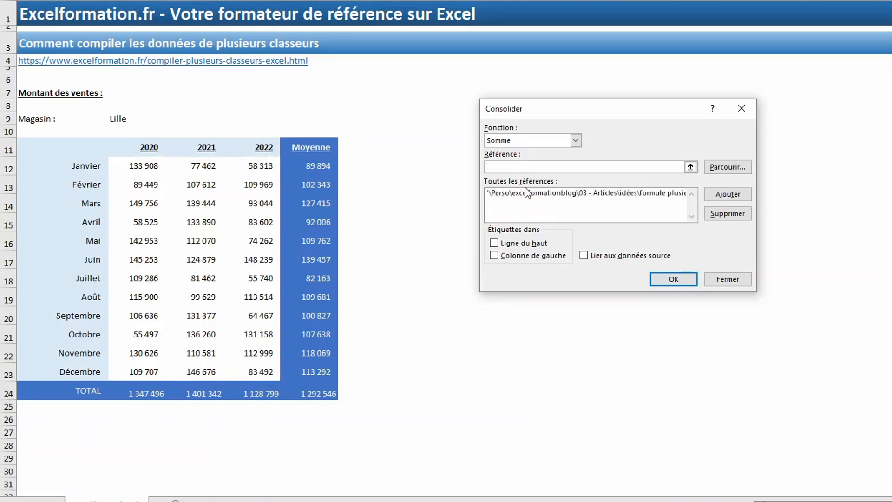
key(ctrl+Tab)
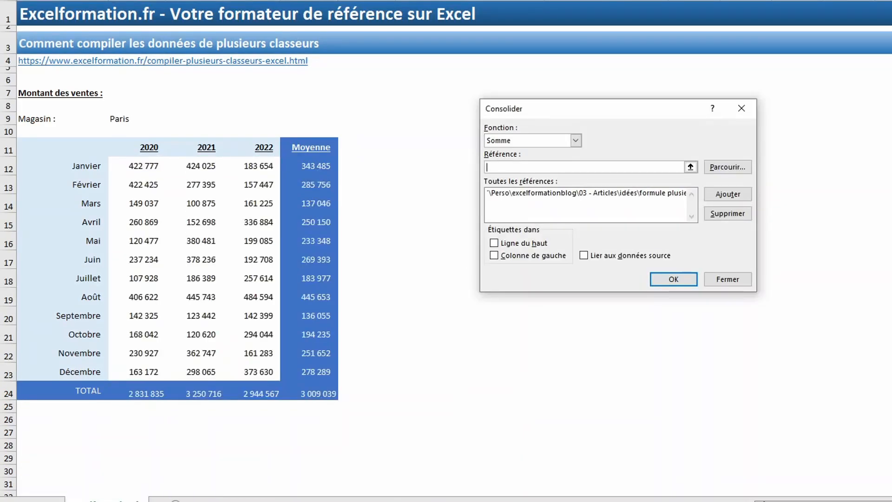
drag(134, 167, 255, 369)
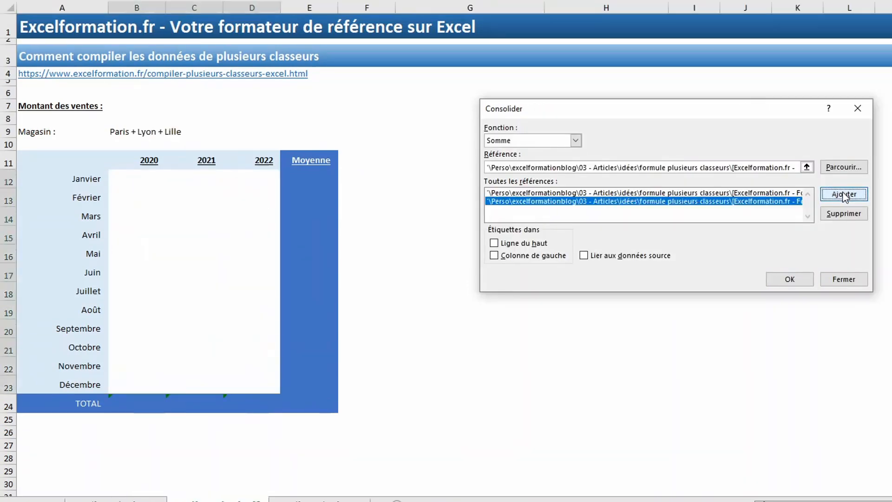
click(844, 194)
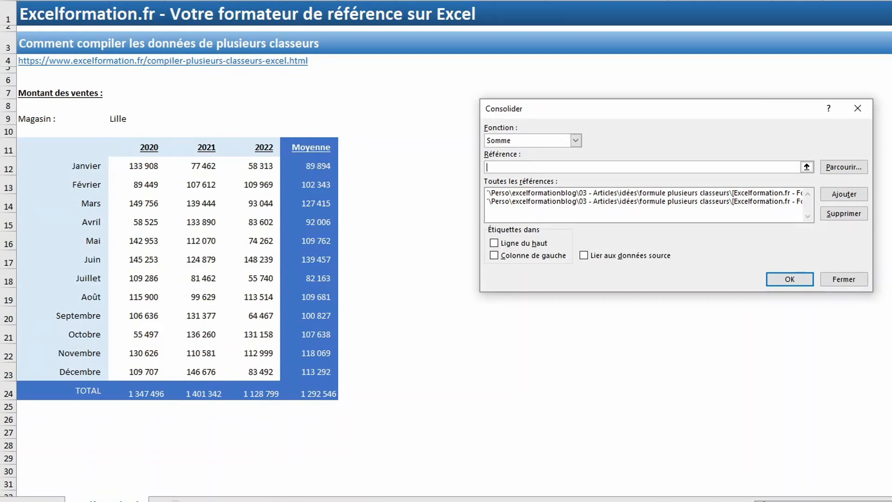
Step: Add the Lyon workbook's range $B$12:$D$23 as a reference and run the consolidation linked to the source data
key(ctrl+Tab)
drag(133, 167, 239, 366)
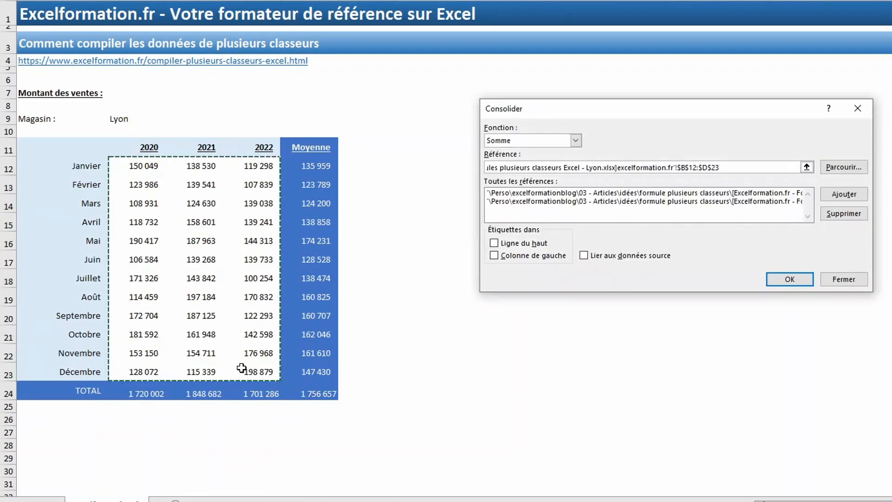
click(851, 195)
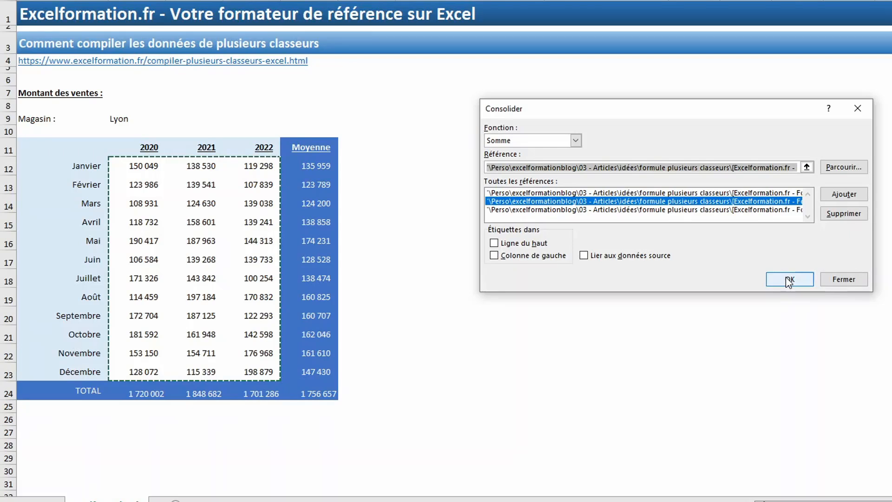
click(637, 255)
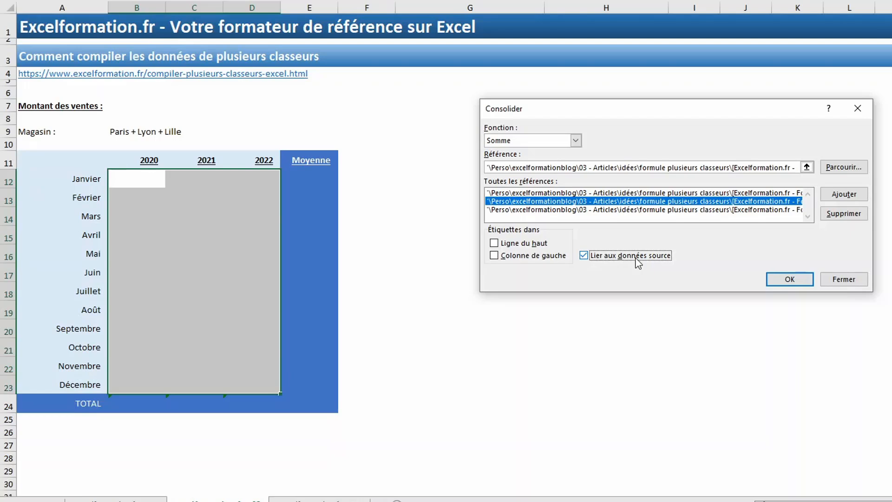
click(788, 278)
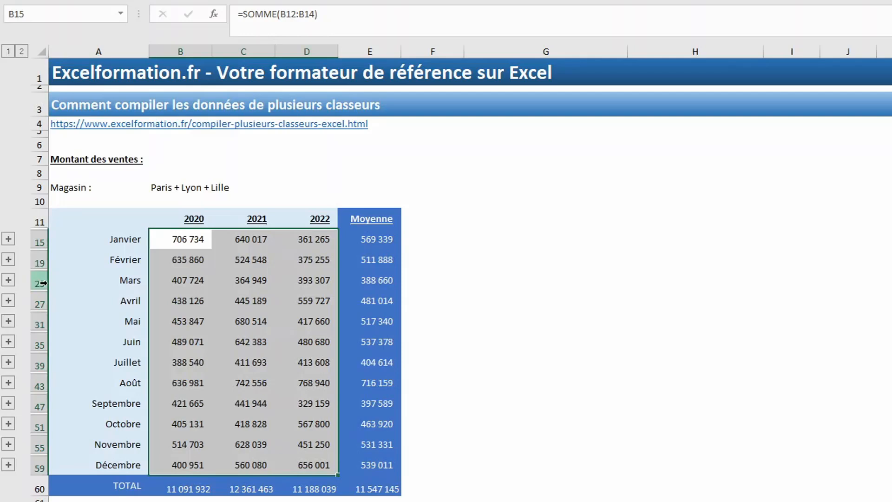
Step: Expand the Avril group and inspect the source workbook link behind each of its three 2020 detail cells
click(8, 301)
drag(180, 310, 187, 332)
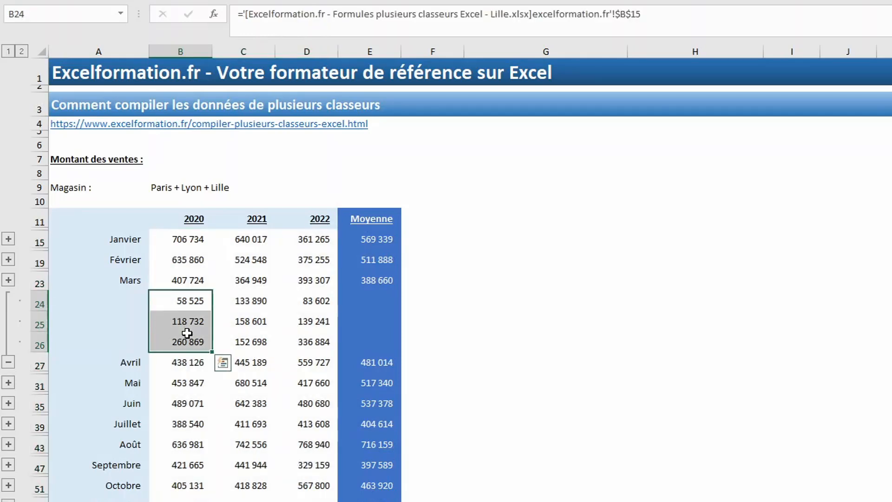
click(189, 303)
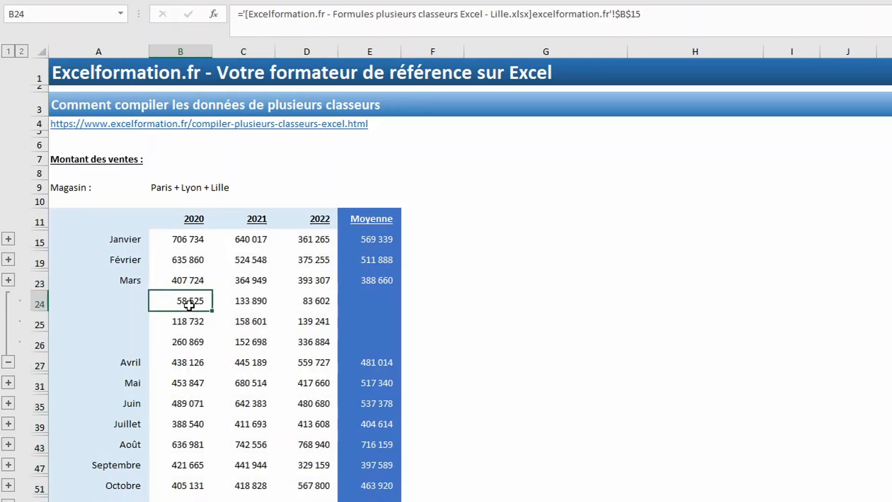
click(188, 323)
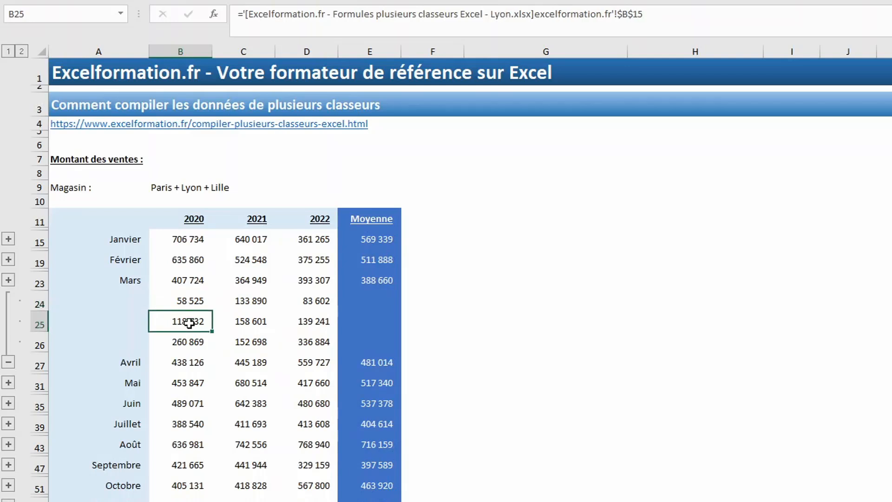
click(189, 343)
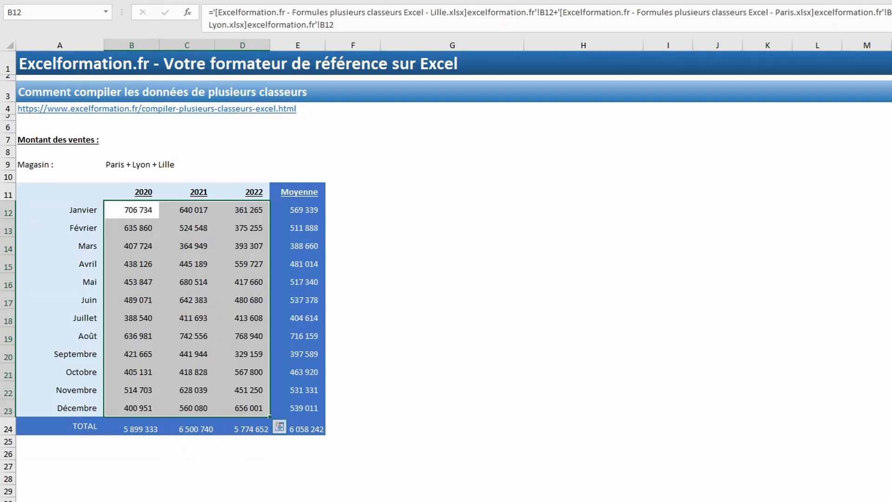
Step: On the consolidated sheet, examine the TOTAL row formula and the Avril detail and subtotal formulas in the 2020 column
key(ctrl+Page_Down)
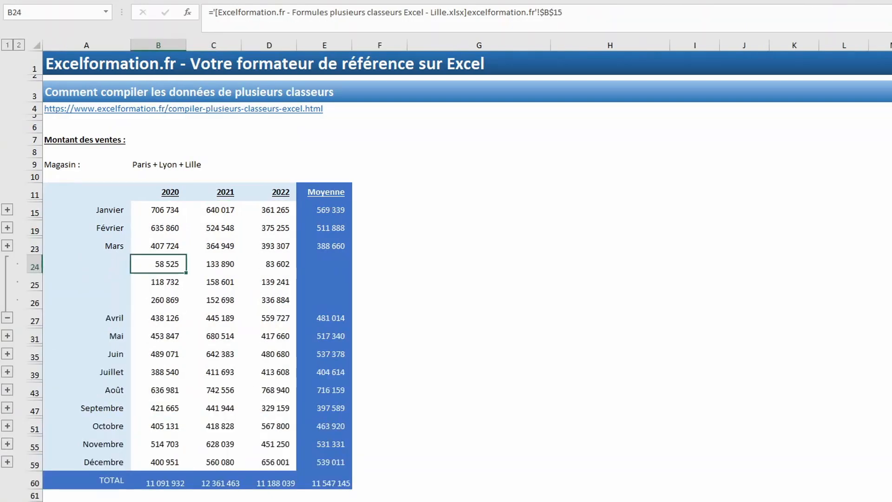
click(165, 486)
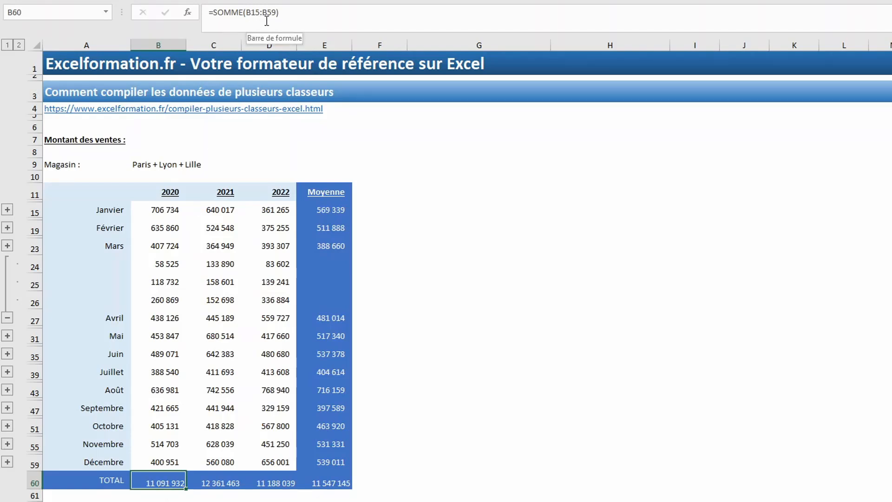
click(164, 261)
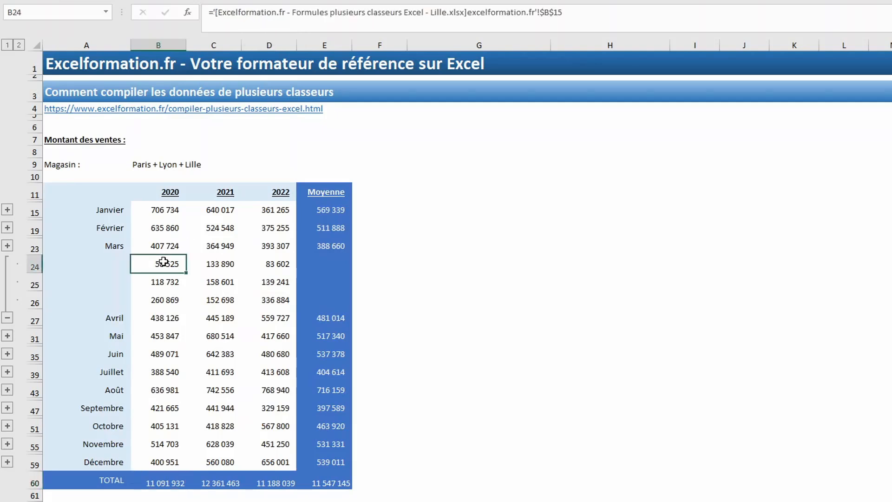
key(Down)
key(Down)
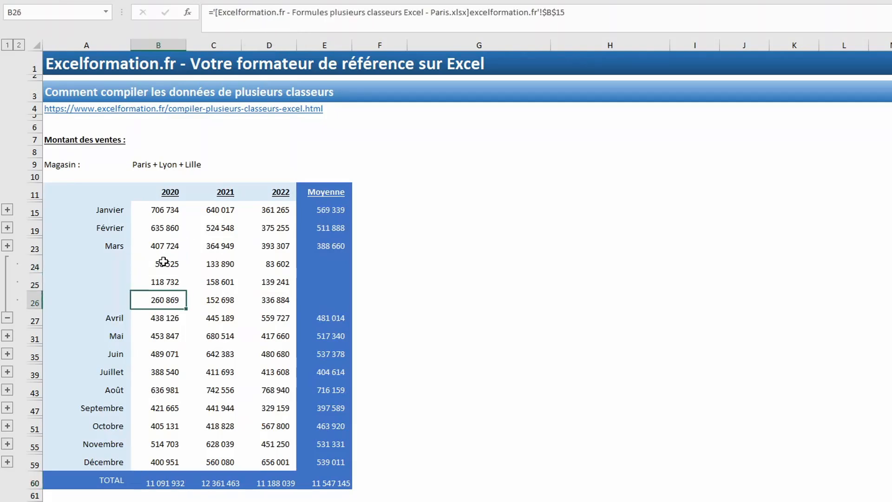
key(Down)
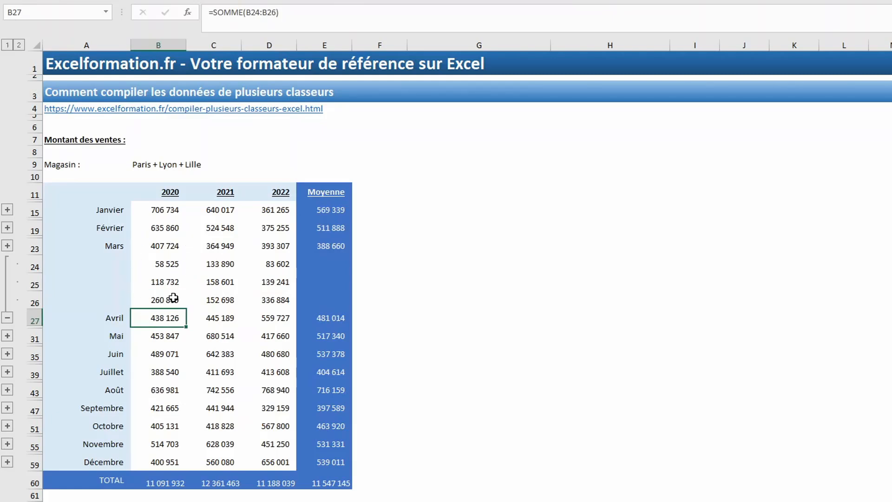
drag(166, 481, 311, 481)
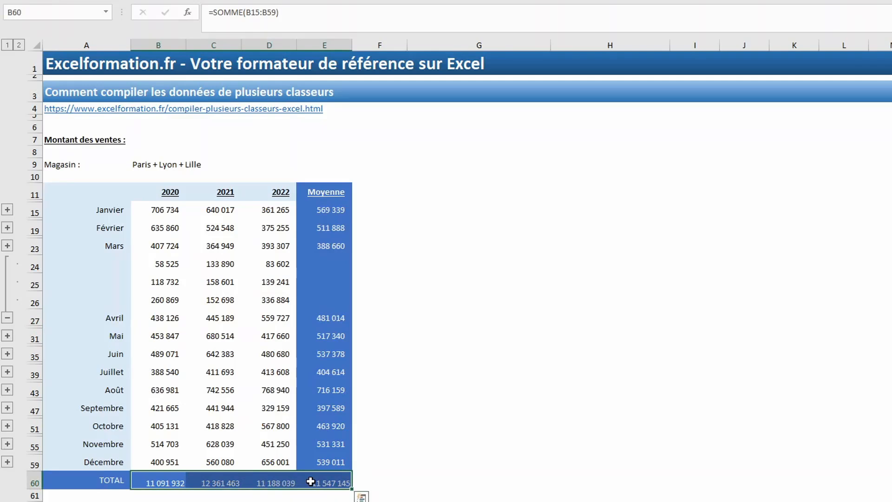
Step: Replace the 2020 total in B60 with the formula =SOUS.TOTAL(9;B12:B59)
click(156, 480)
text(=sous)
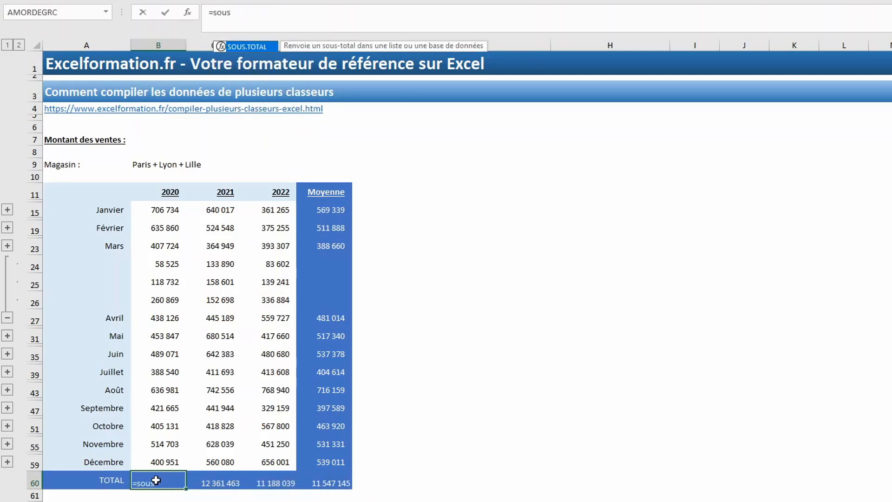
key(Tab)
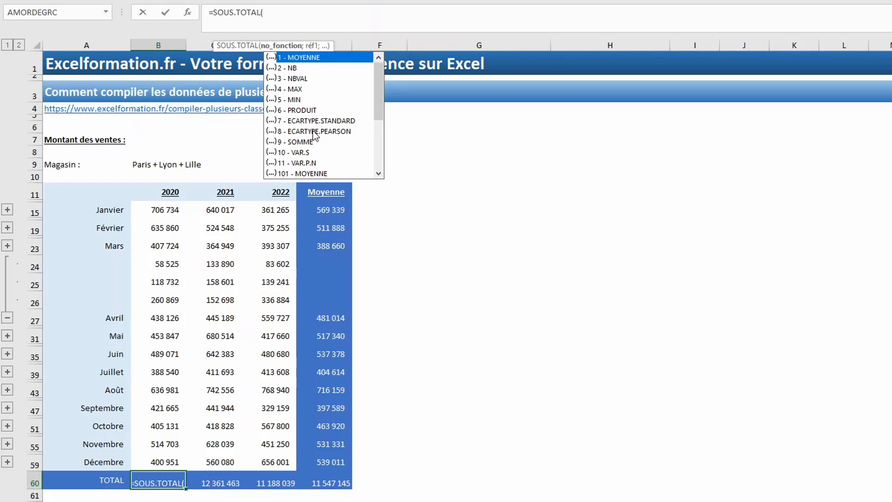
click(307, 144)
double_click(307, 142)
text(;)
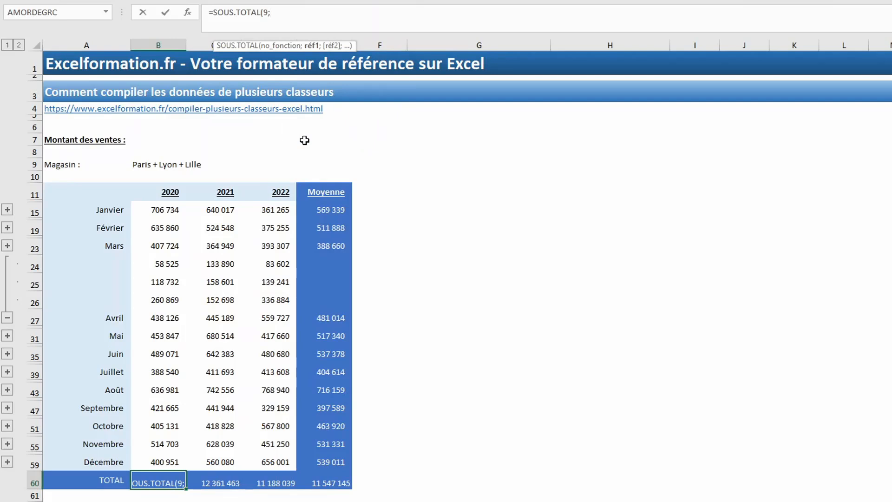
text(b12:b)
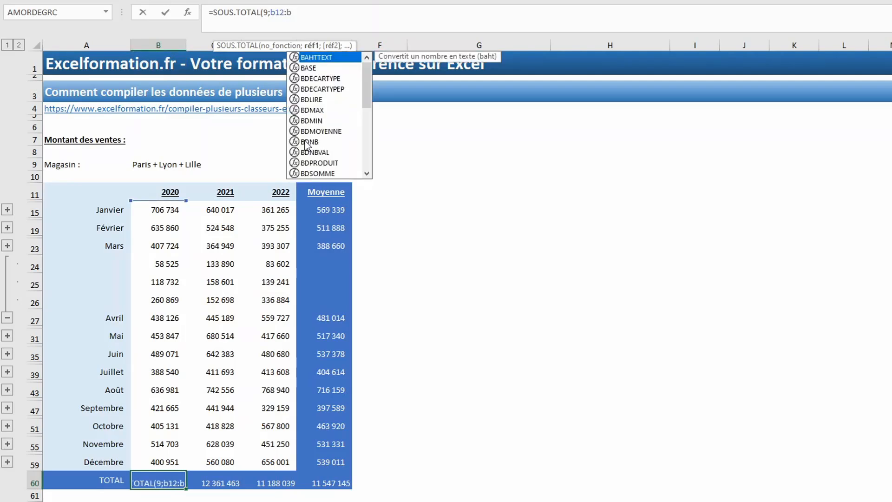
text(59))
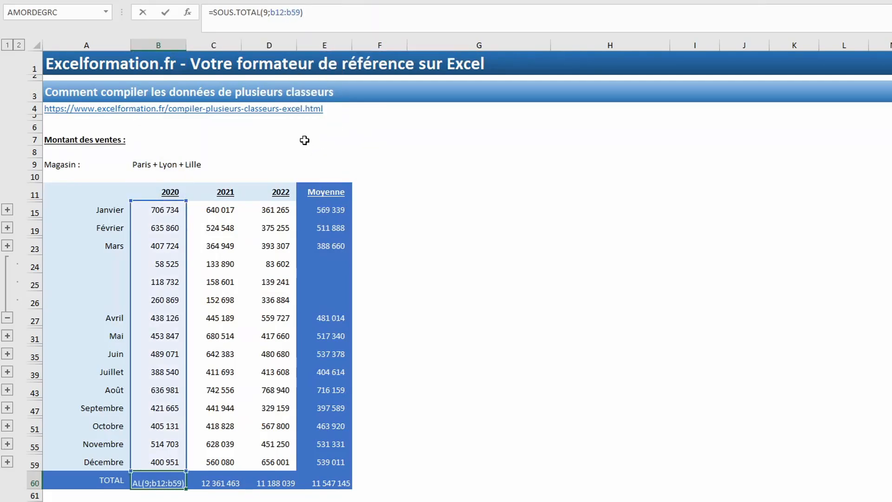
key(Return)
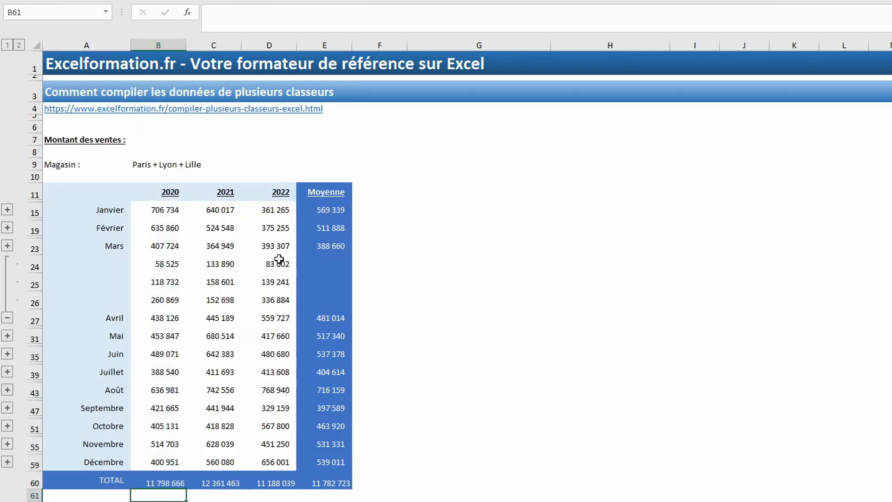
Step: Replace every SOMME( with SOUS.TOTAL(9; in the formulas of the monthly sales cells B15:D59
click(154, 482)
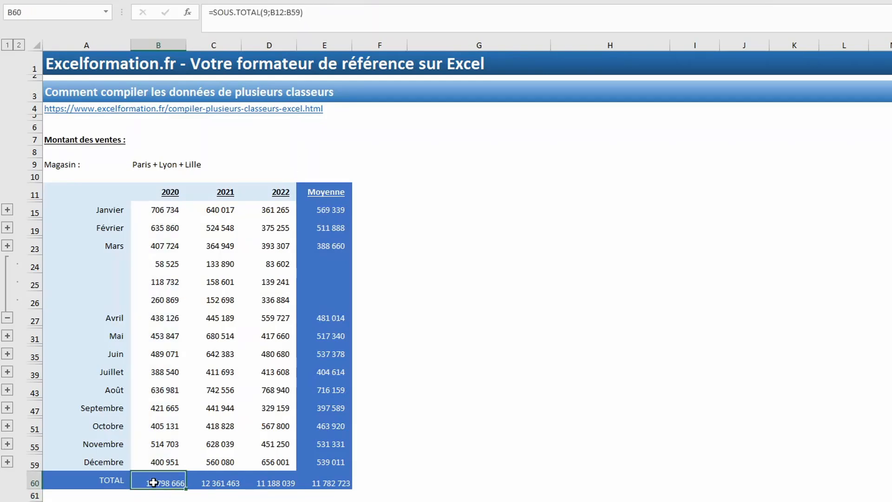
click(162, 211)
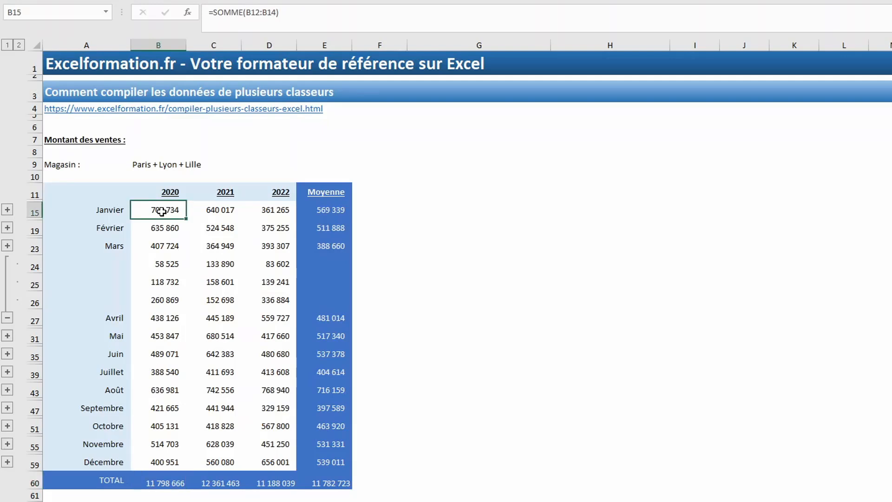
drag(161, 211, 334, 457)
drag(161, 212, 289, 466)
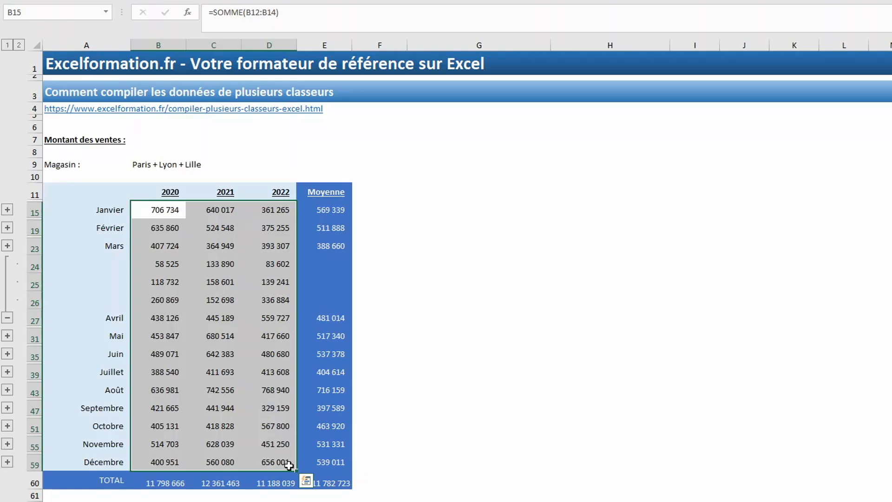
key(ctrl+h)
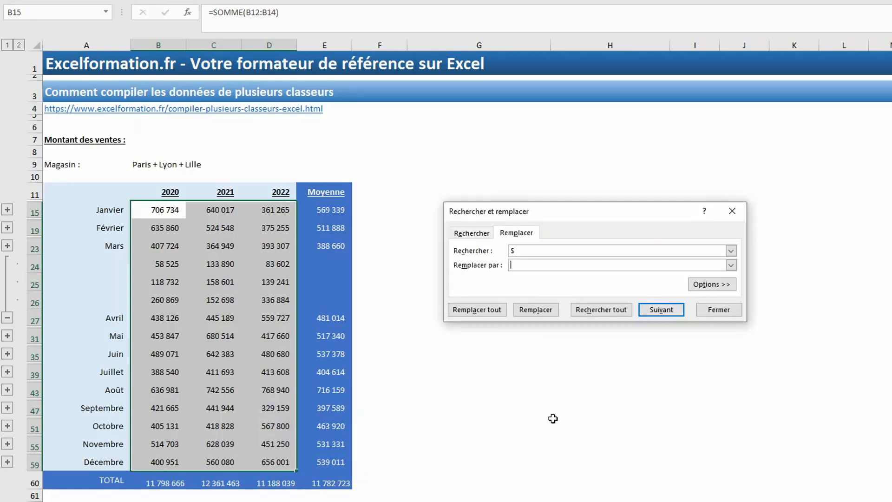
click(522, 250)
key(BackSpace)
text(SOMME()
click(520, 265)
text(SOUS.TOTAL()
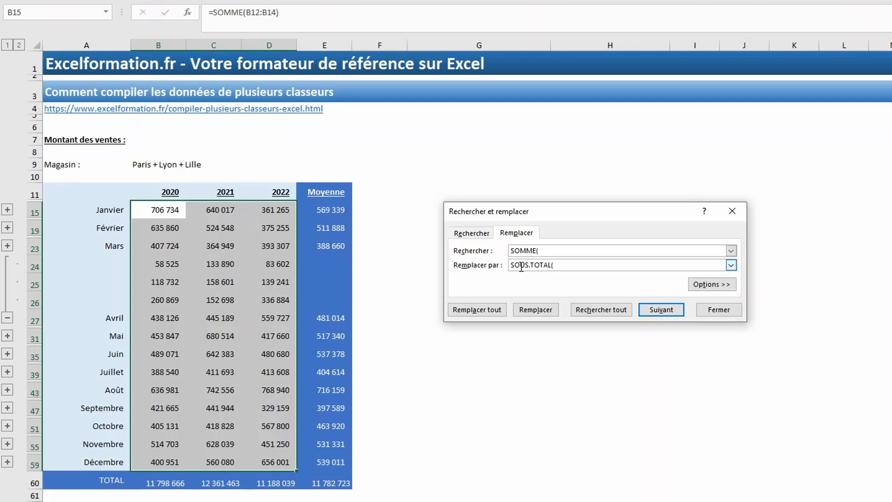
text(9;)
click(492, 311)
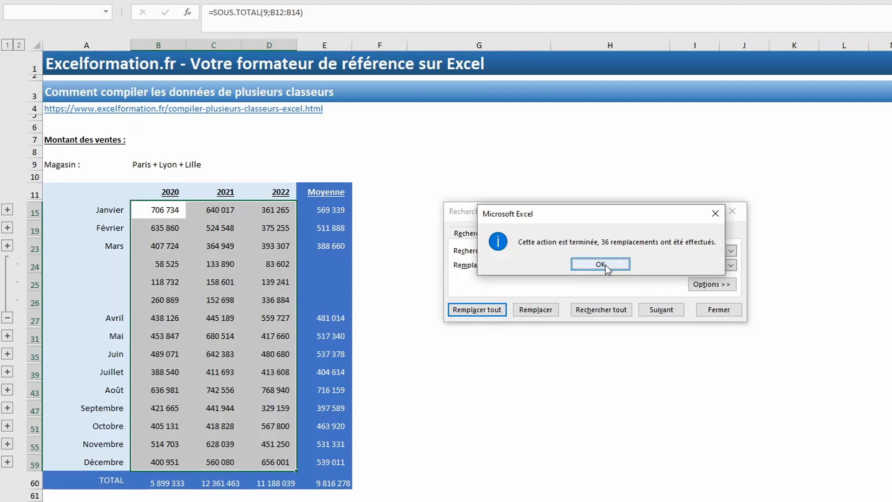
click(603, 263)
click(719, 309)
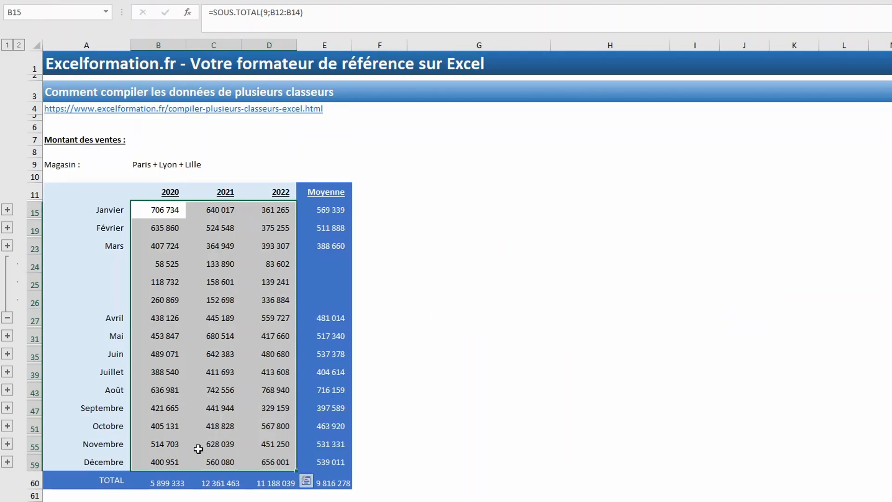
Step: Compare the 2020 total by undoing and redoing the changes, and check B60's formula and the Juin detail rows
key(ctrl+z)
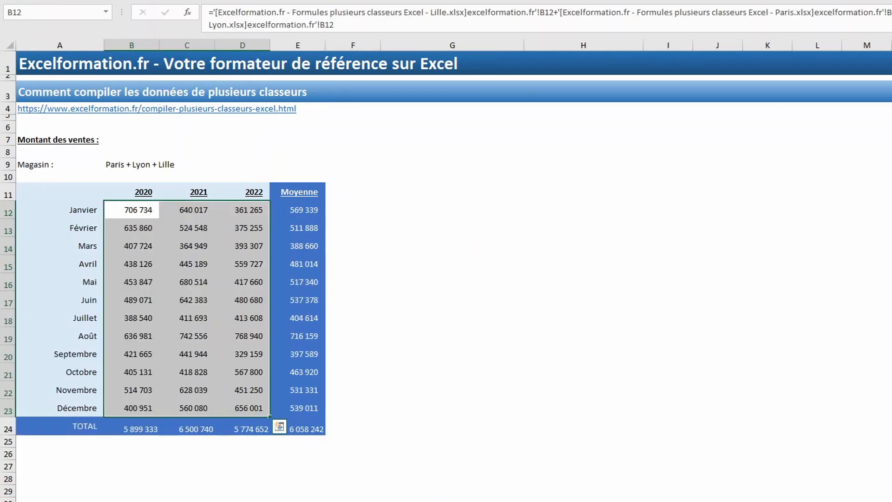
key(ctrl+y)
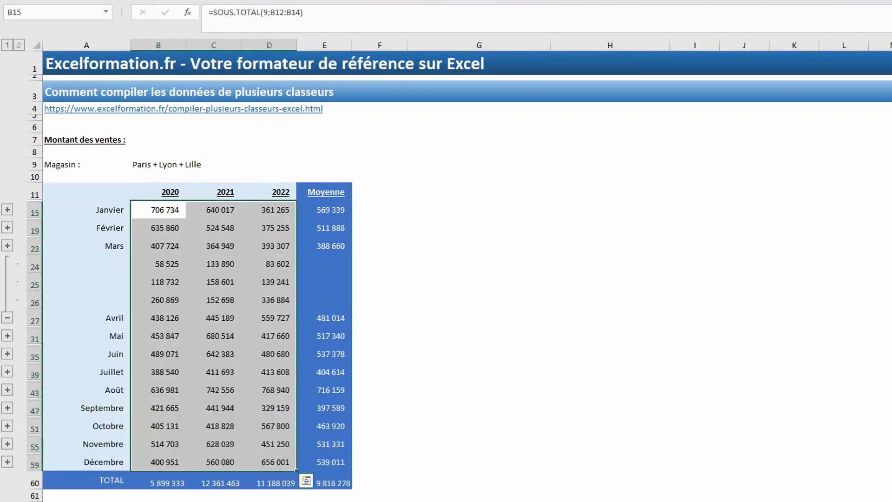
click(153, 483)
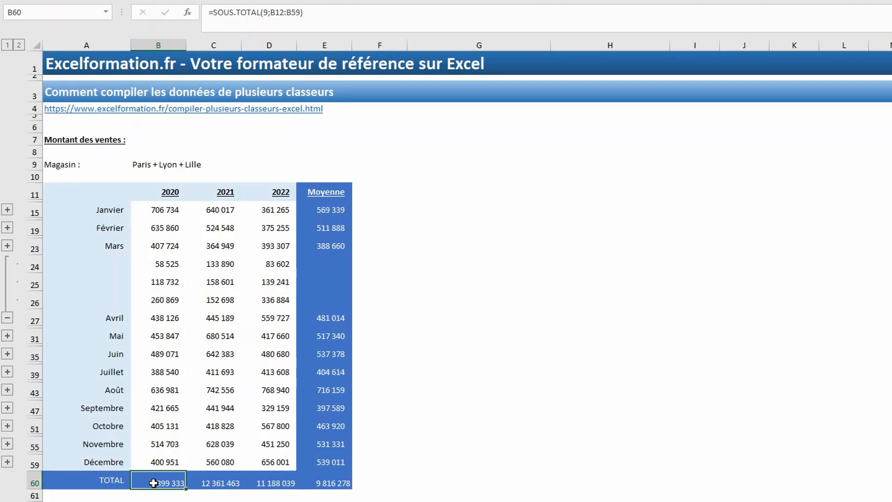
click(8, 353)
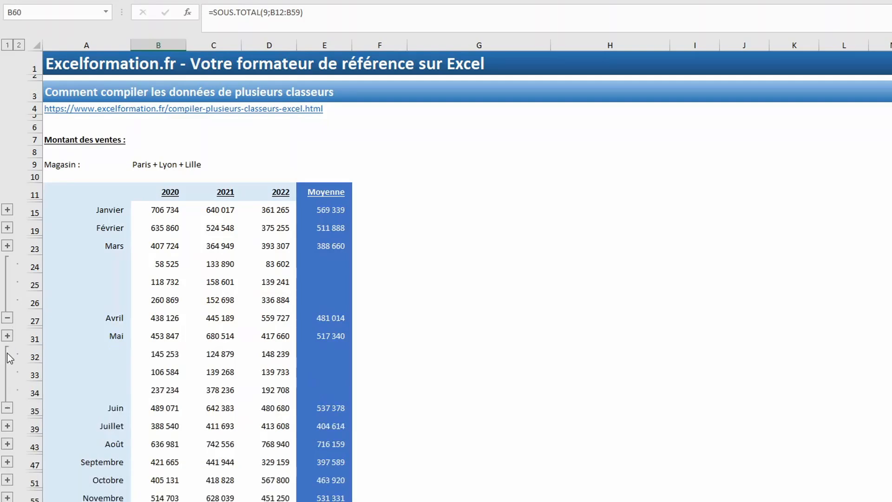
click(7, 354)
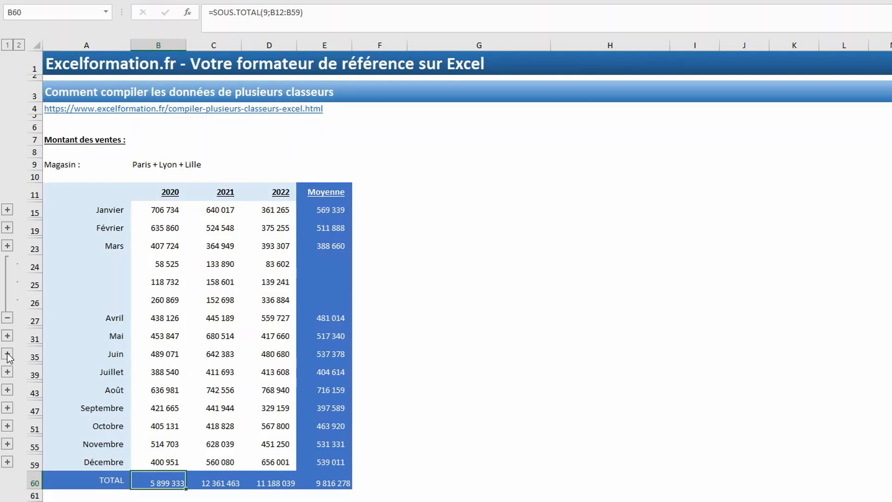
Step: On a blank sheet, start a Somme consolidation and add the Lille workbook's range $A$11:$E$24 as a reference
click(297, 500)
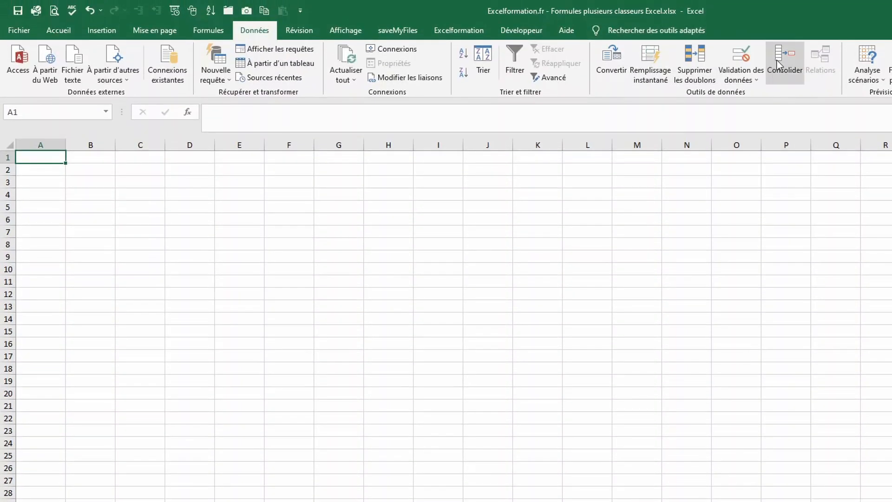
click(777, 64)
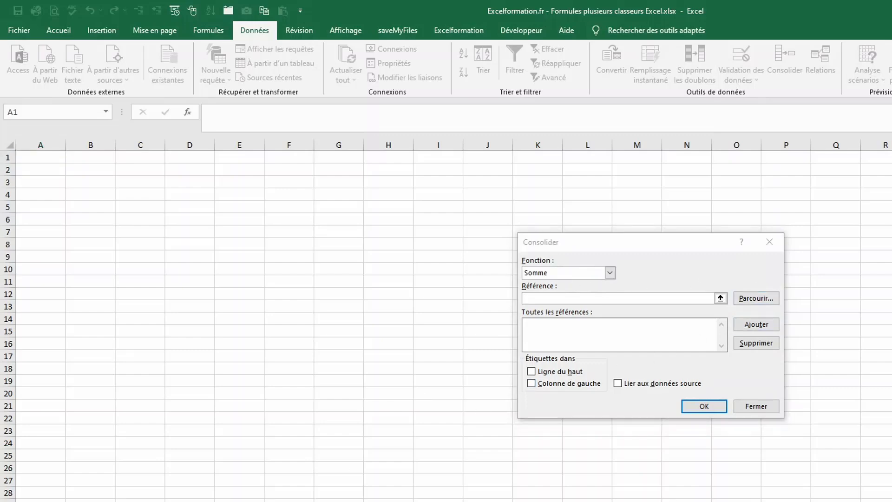
key(alt+Tab)
drag(64, 268, 266, 482)
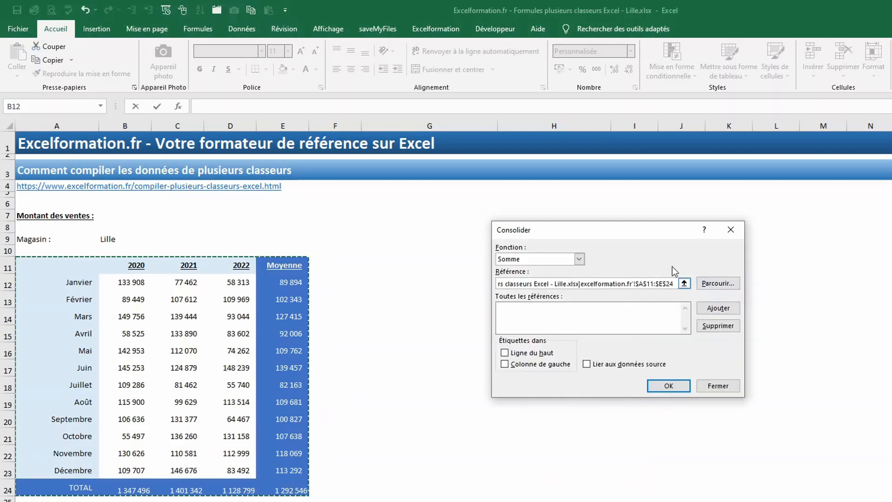
click(704, 308)
key(BackSpace)
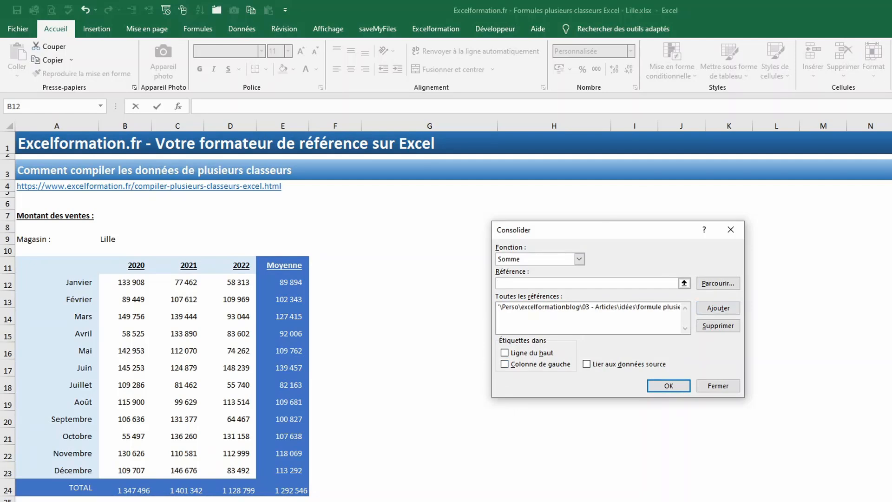
Step: Add the Paris workbook's full sales table, $A$11:$E$24, to the consolidation references
key(ctrl+F6)
click(62, 268)
drag(62, 268, 301, 490)
click(823, 309)
Step: Add the Lyon workbook's full sales table, $A$11:$E$24, to the consolidation references
key(ctrl+F6)
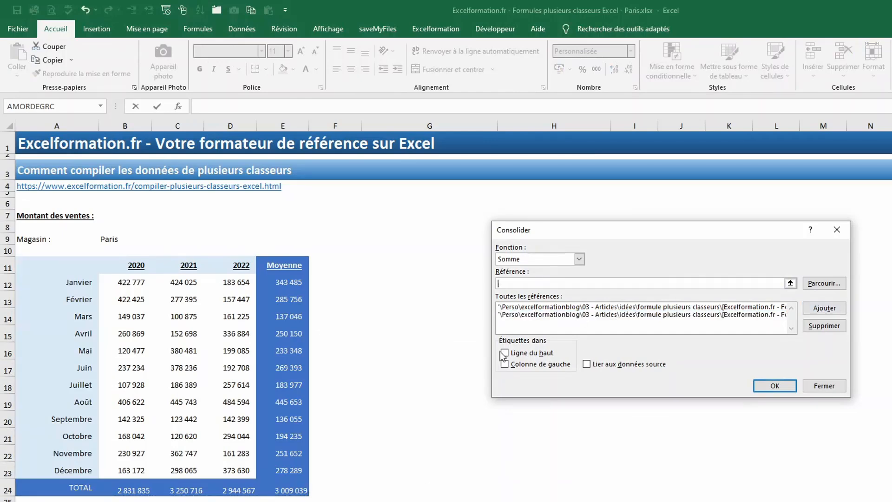
key(ctrl+F6)
click(59, 264)
drag(59, 264, 267, 486)
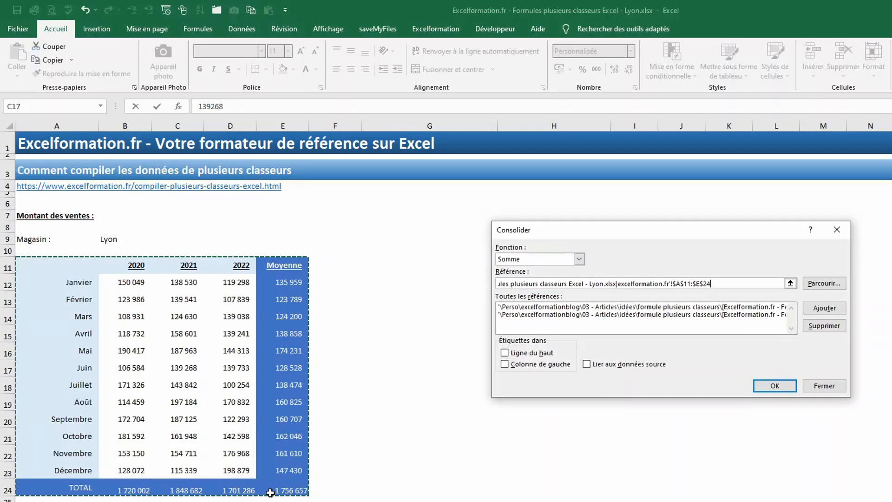
click(824, 308)
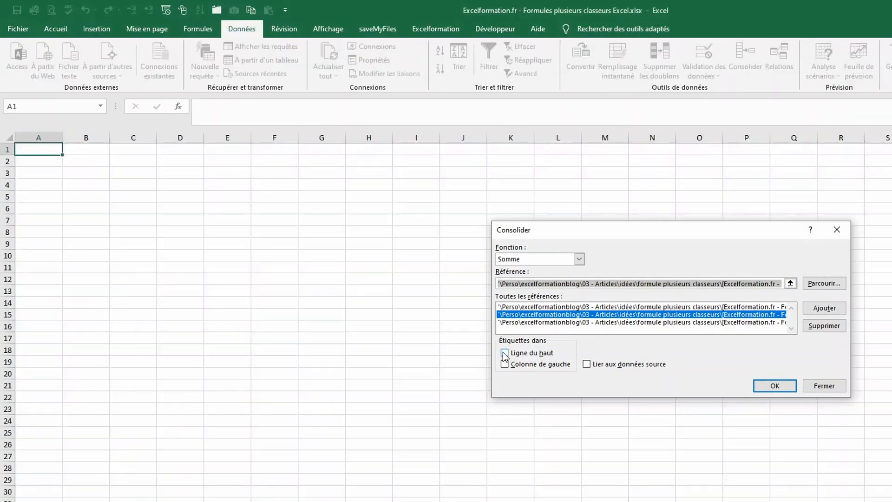
Step: Run the consolidation using top-row and left-column labels, linked to the source data
click(504, 352)
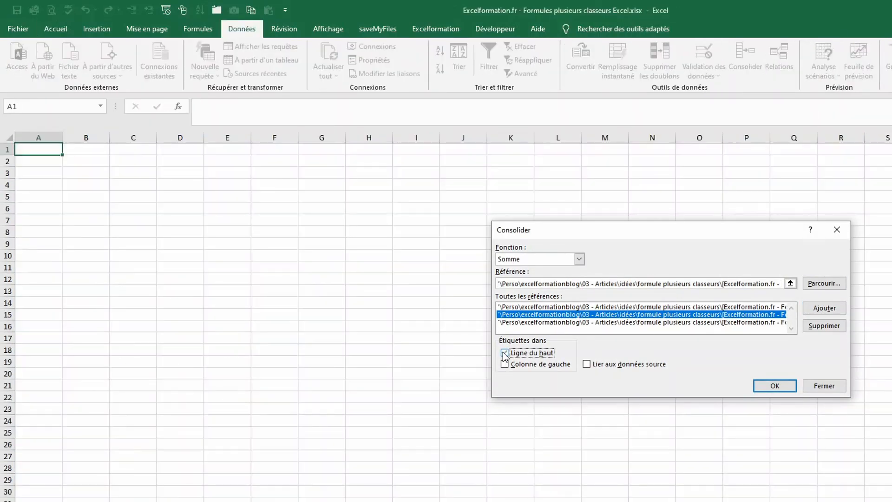
click(505, 365)
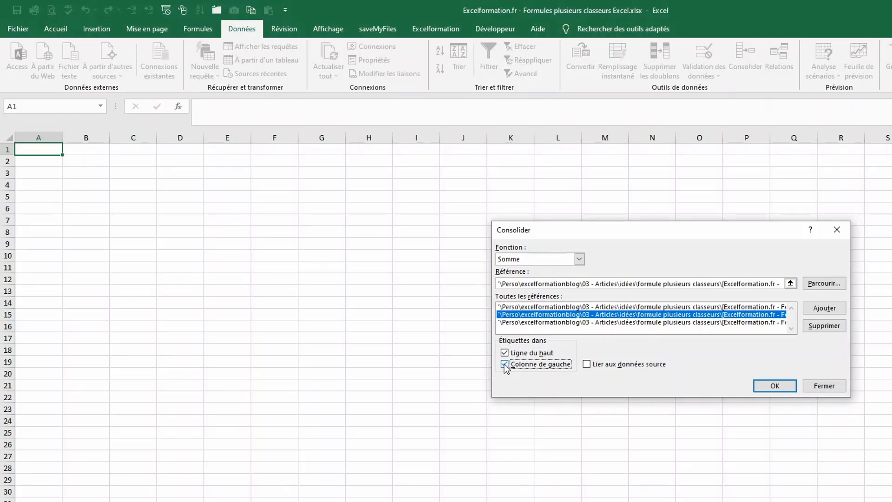
click(602, 367)
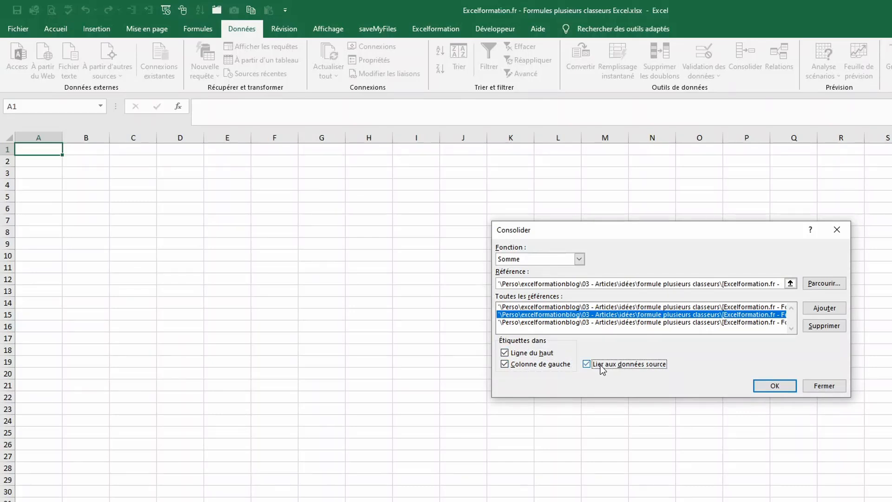
click(768, 388)
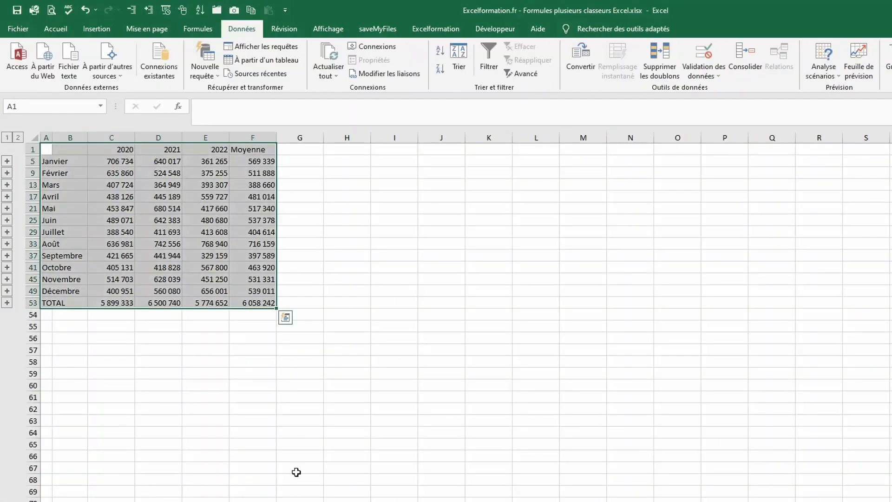
Step: Expand the Janvier group and read the source workbook name in each of its three detail rows
click(56, 161)
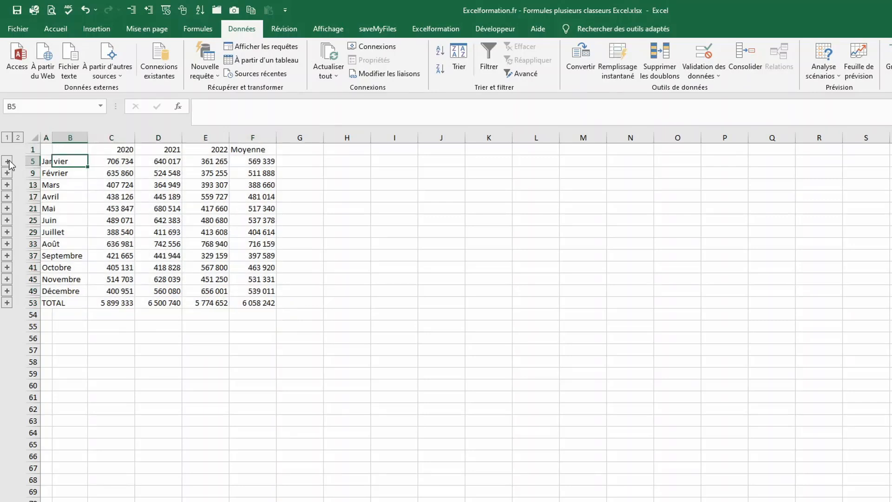
click(7, 160)
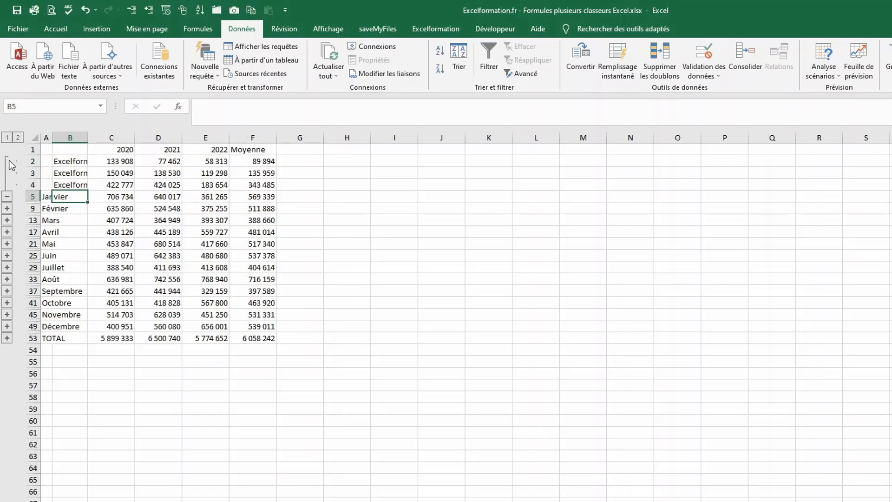
click(69, 166)
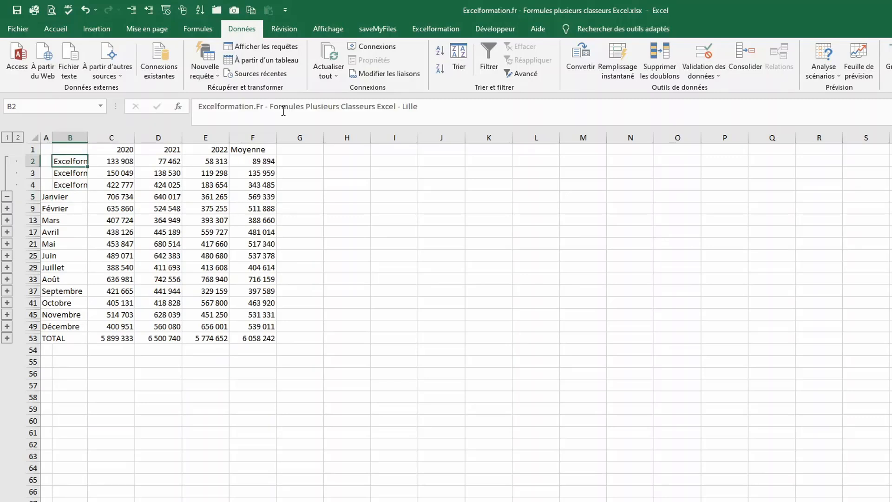
key(Down)
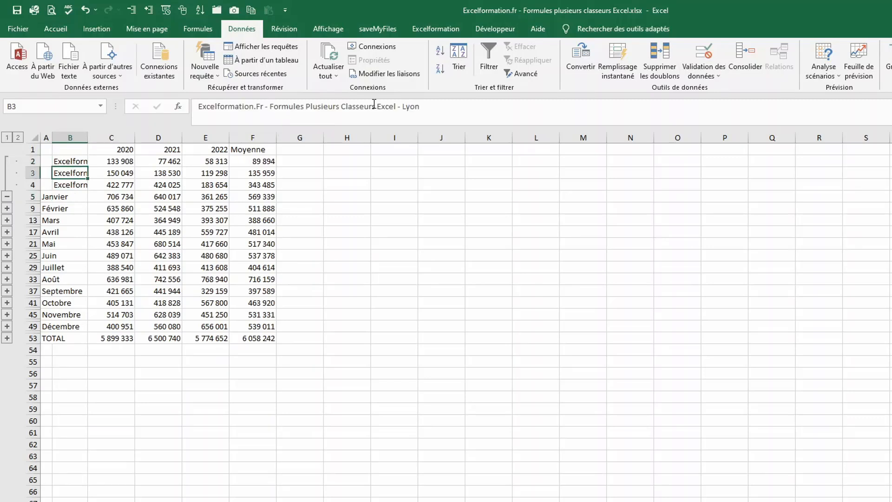
key(Down)
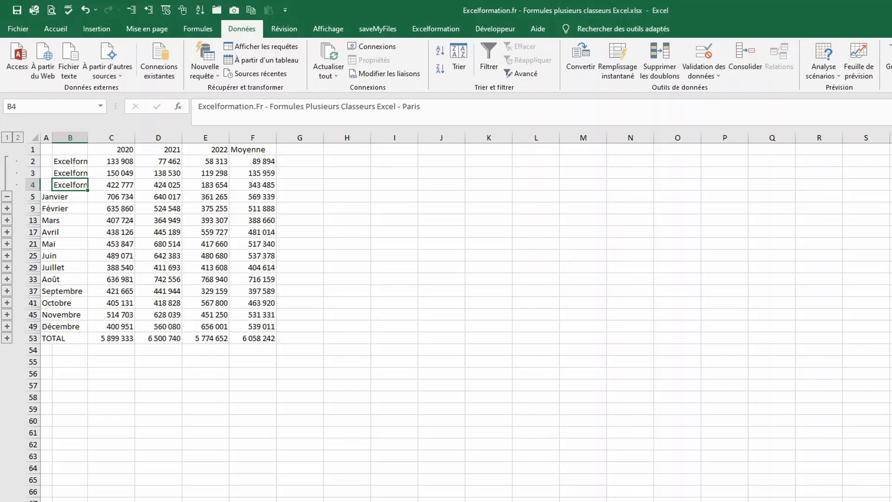
Step: In the Lyon workbook, change the first year header in B11 to 2019
key(alt+Tab)
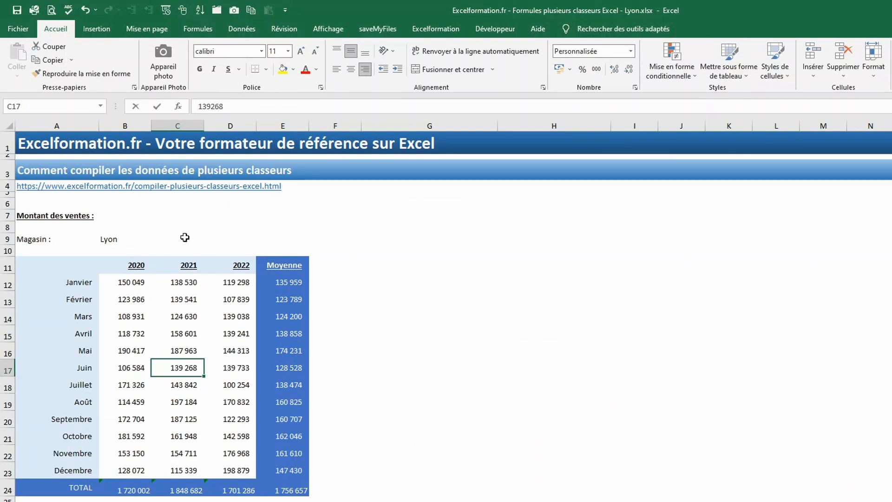
click(134, 263)
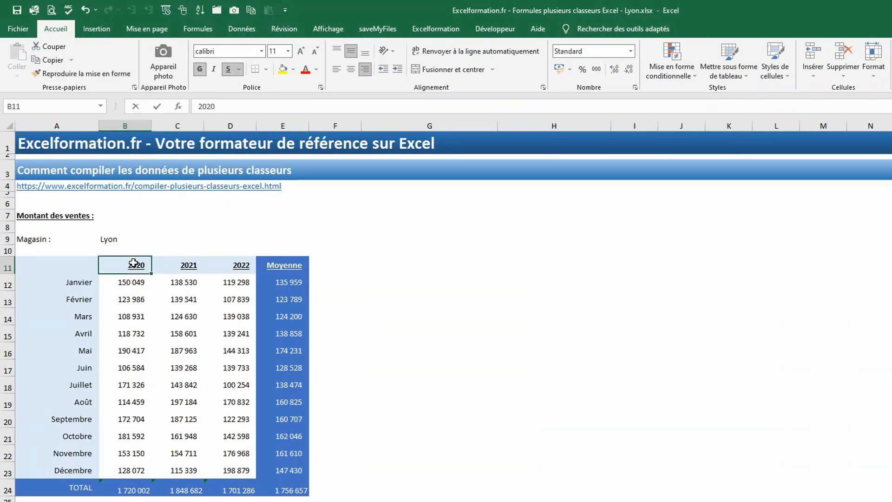
text(2019)
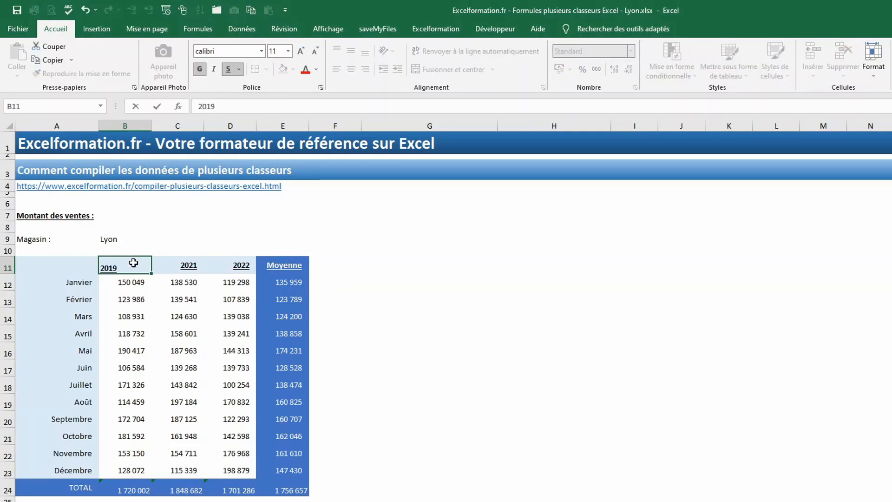
key(Return)
Step: Return to the consolidated workbook and delete all the cells of the linked consolidation sheet
key(alt+Tab)
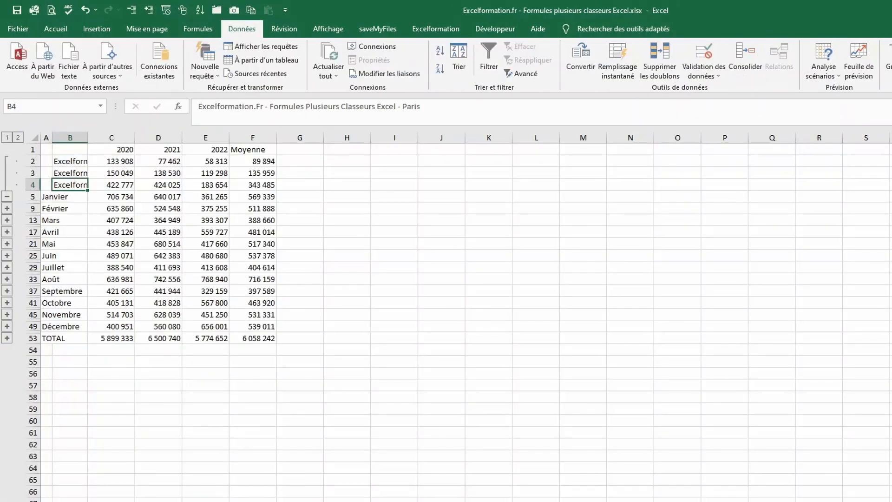
key(ctrl+a)
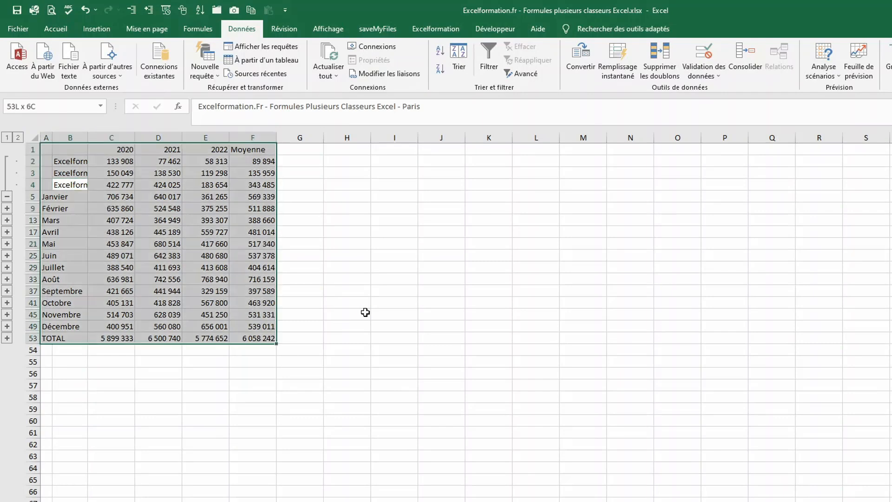
key(ctrl+a)
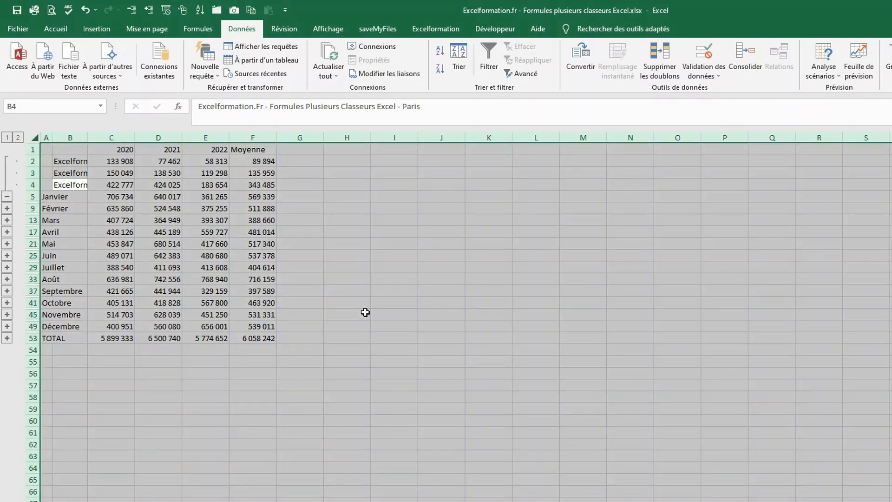
key(ctrl+minus)
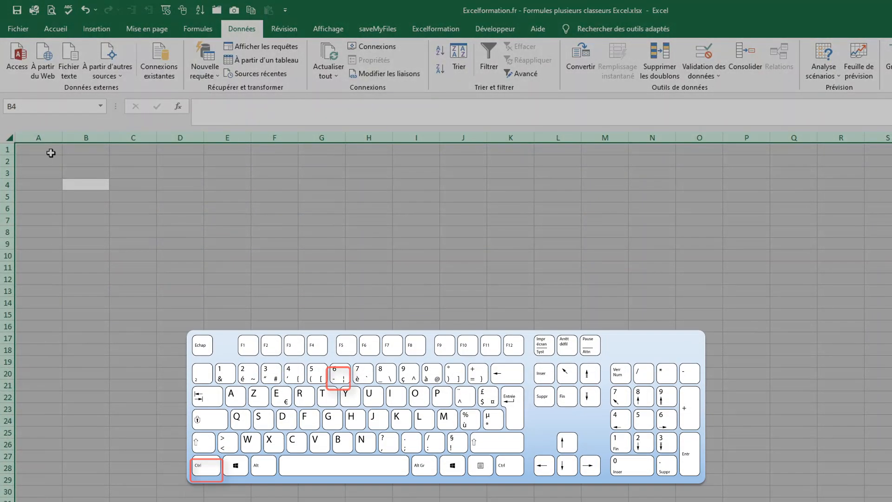
Step: Consolidate the three stored source references again from cell A1 with Somme, top-row and left-column labels, and links to the source data
click(50, 153)
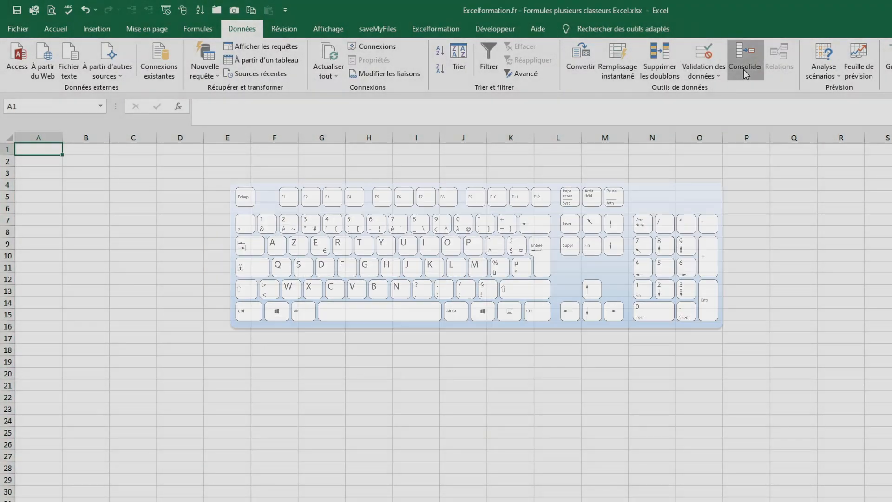
click(743, 69)
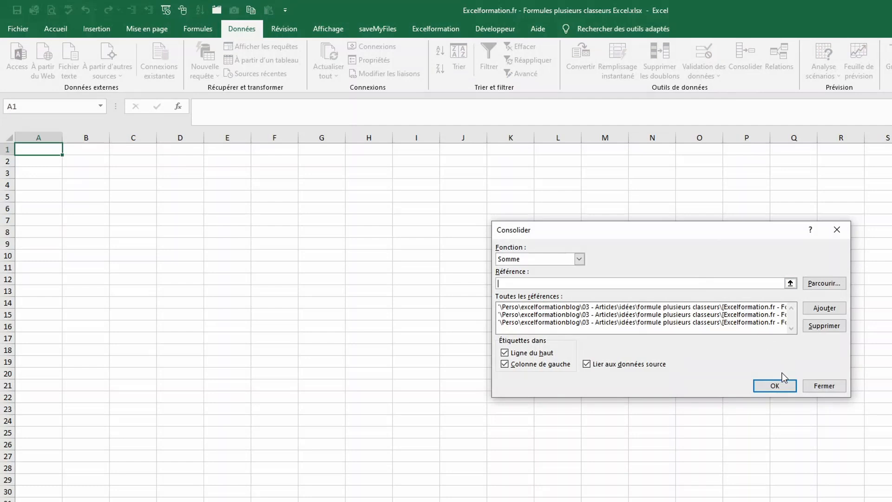
click(774, 386)
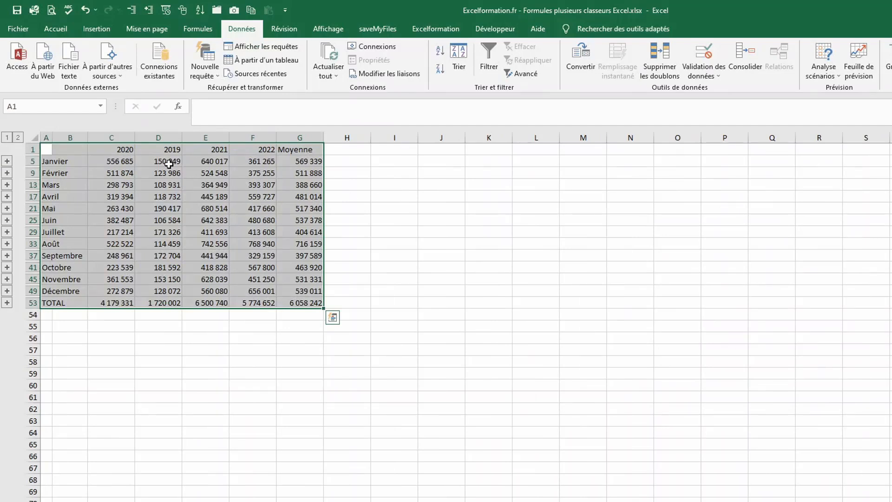
Step: Compare the consolidated 2019 sales for Janvier with the Lyon workbook's figures, returning to the consolidated workbook
click(169, 164)
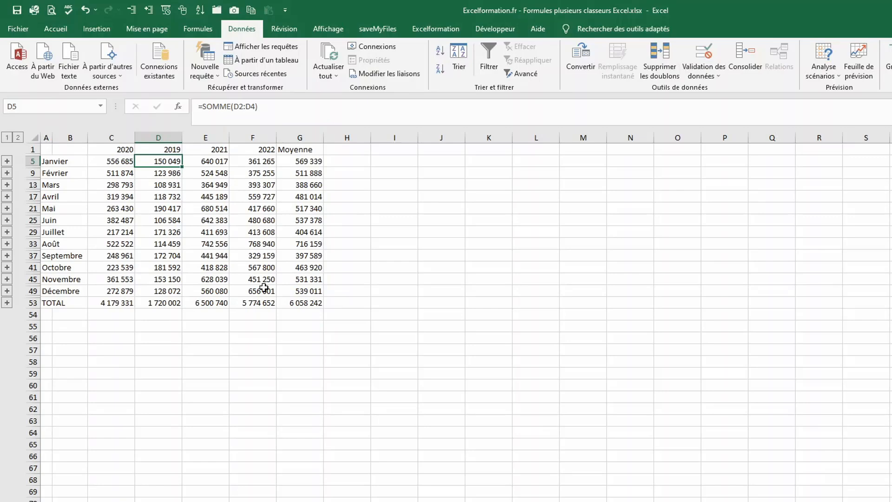
key(alt+Tab)
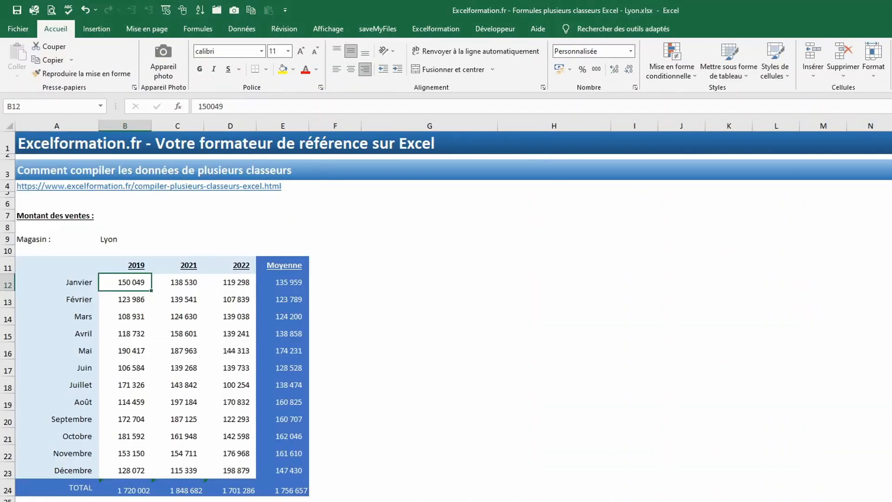
key(alt+Tab)
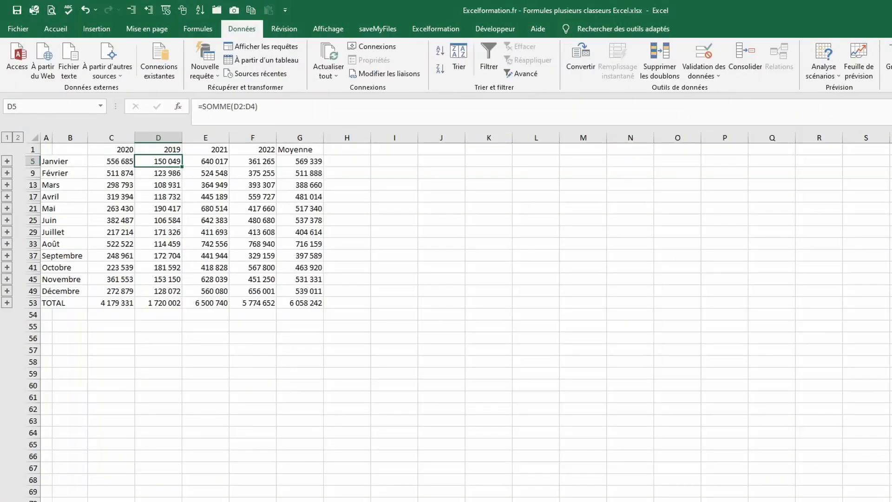